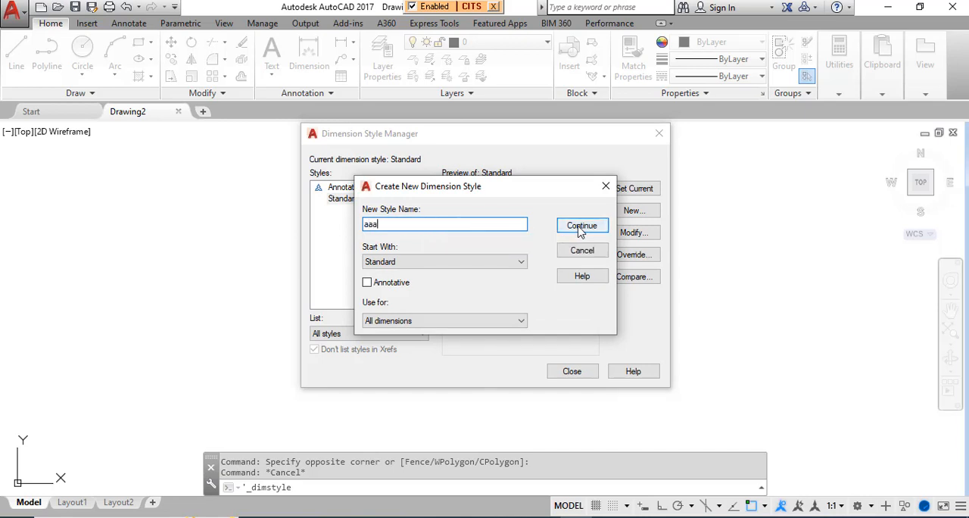
Step: Start the new dimension style aaa based on Standard and examine its settings categories from Lines through Tolerances
click(582, 226)
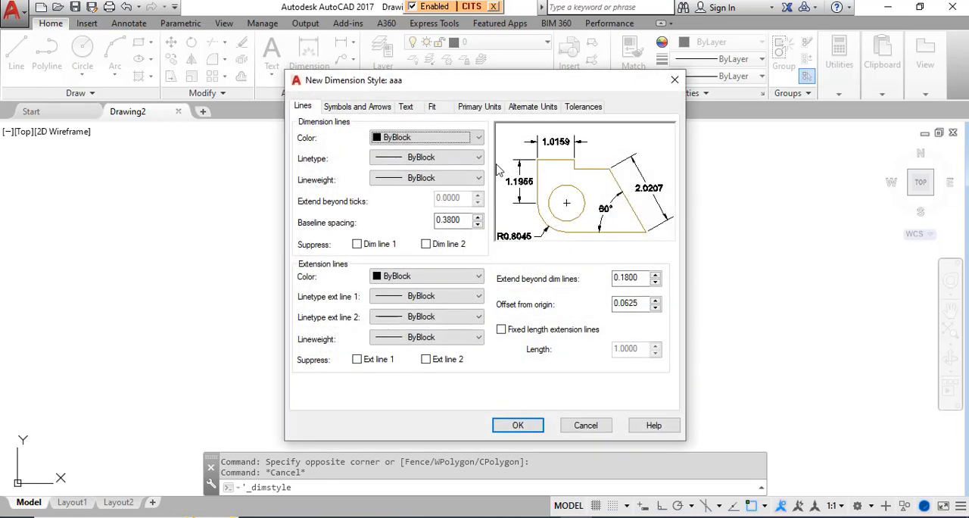
click(354, 107)
click(406, 106)
click(436, 108)
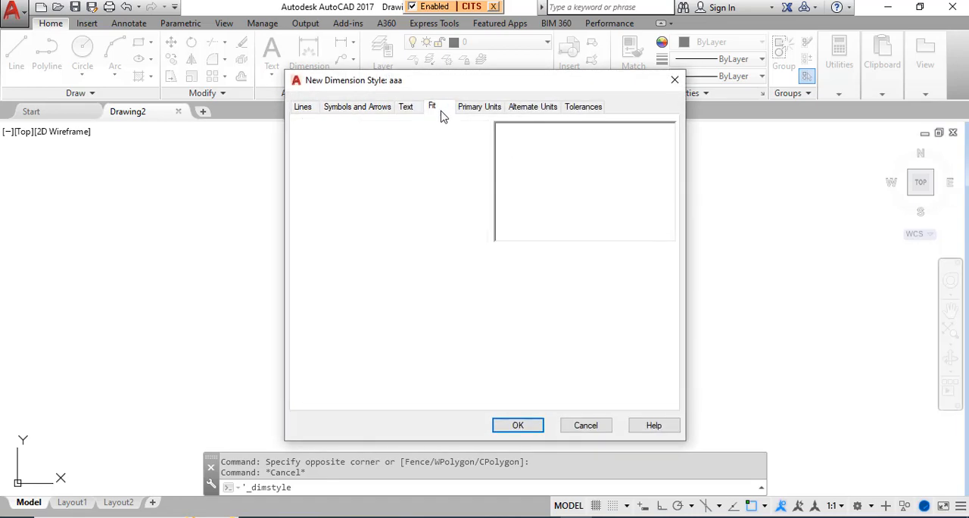
click(490, 107)
click(527, 106)
click(581, 106)
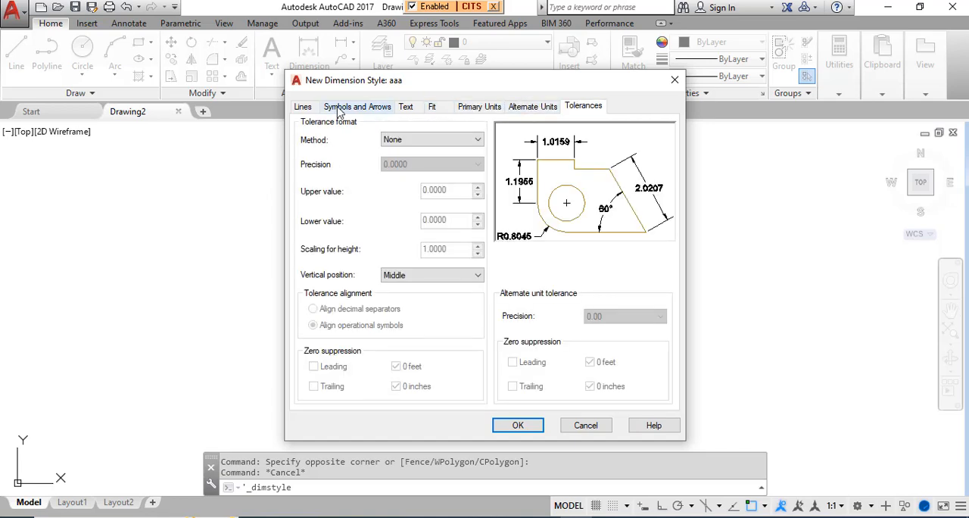
click(302, 108)
click(358, 107)
click(406, 107)
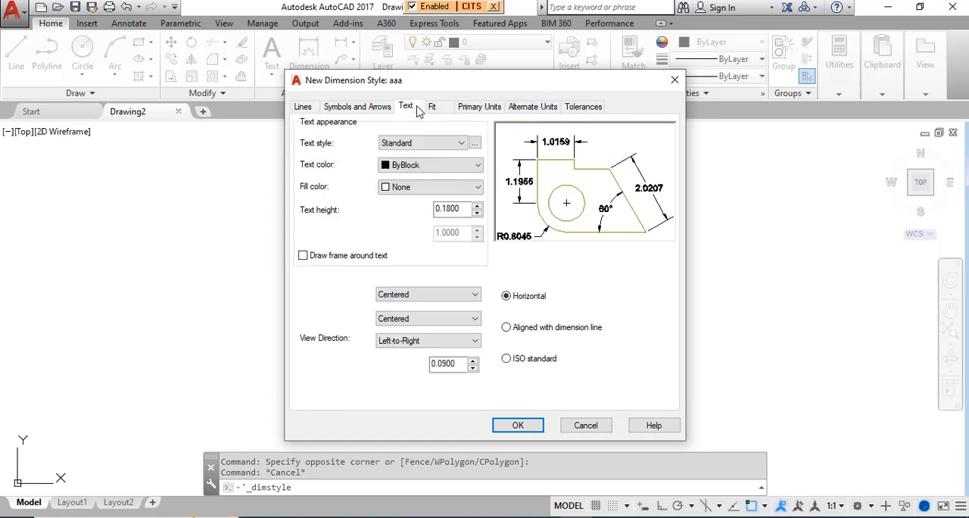
click(433, 108)
click(356, 108)
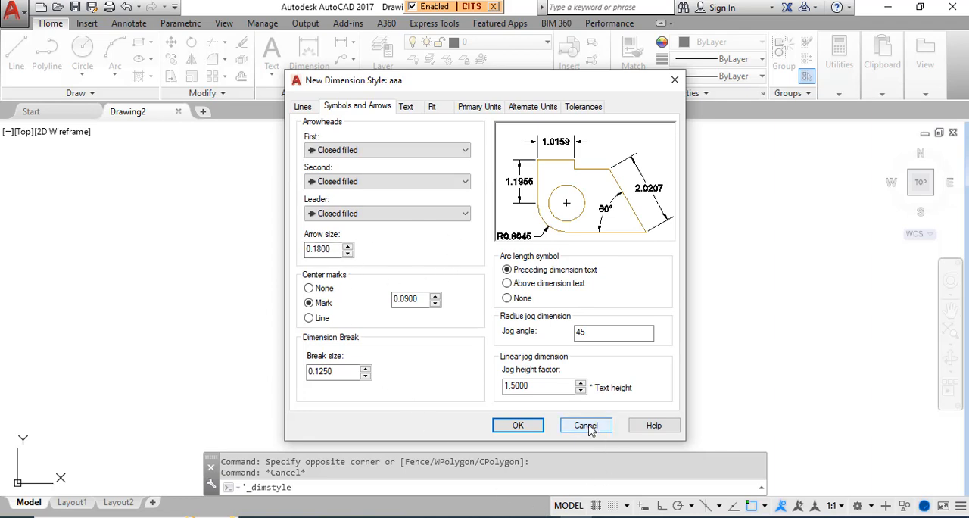
Step: Save the dimension style aaa with its default settings and close the style manager
click(517, 427)
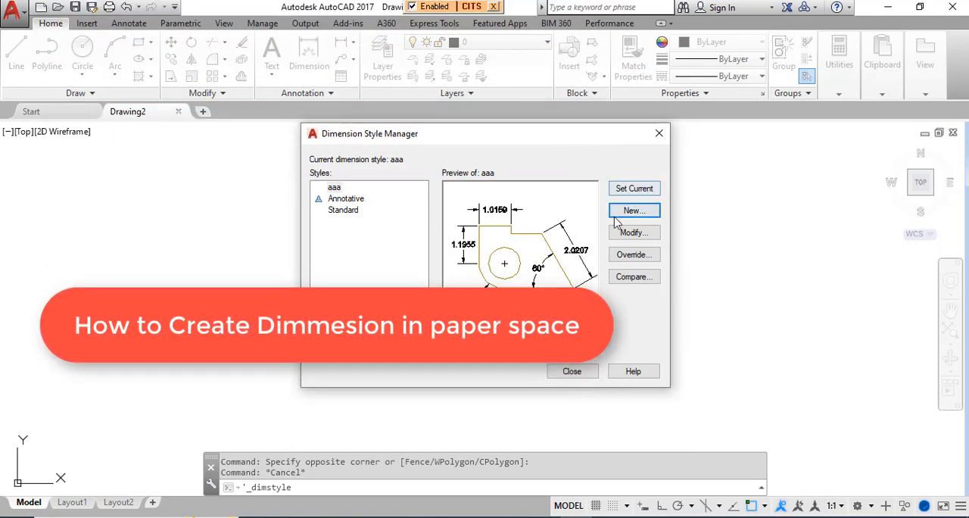
click(573, 371)
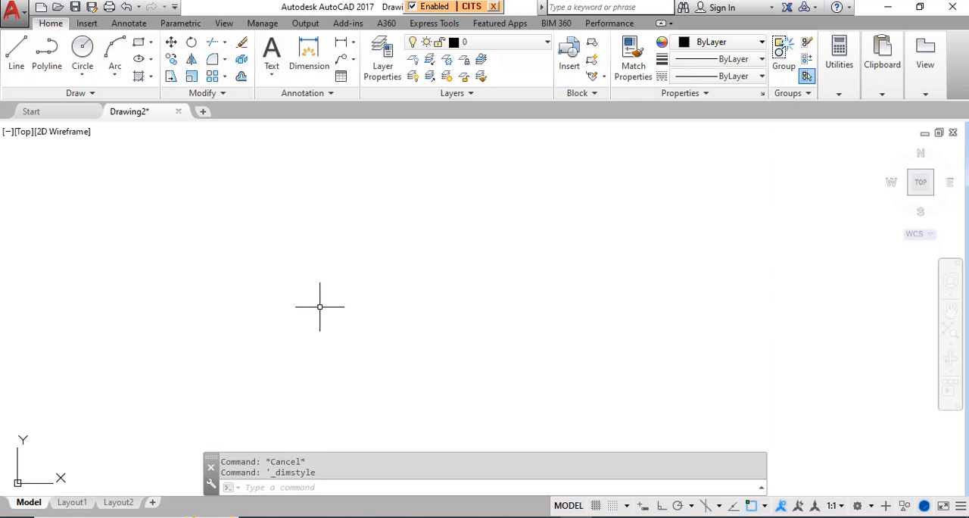
Step: Set the drawing units' length type to Architectural
text(units)
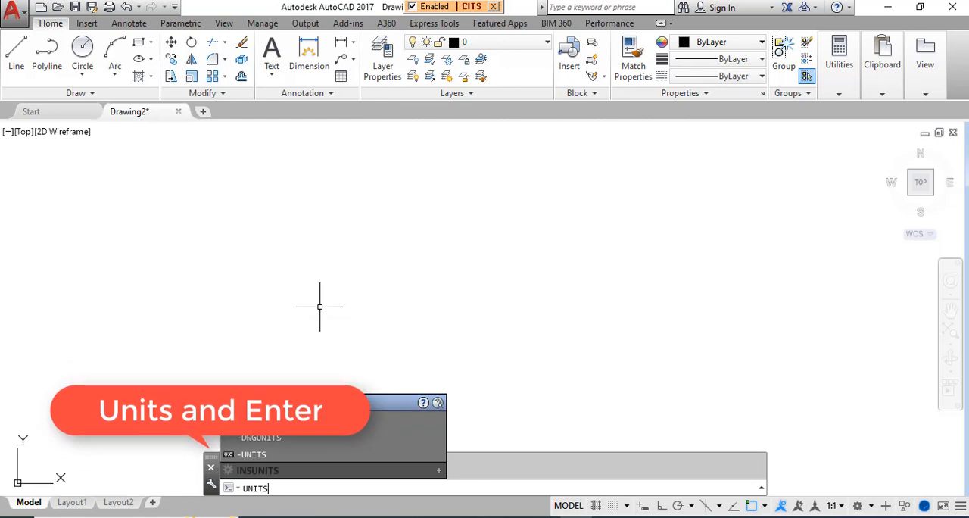
key(Return)
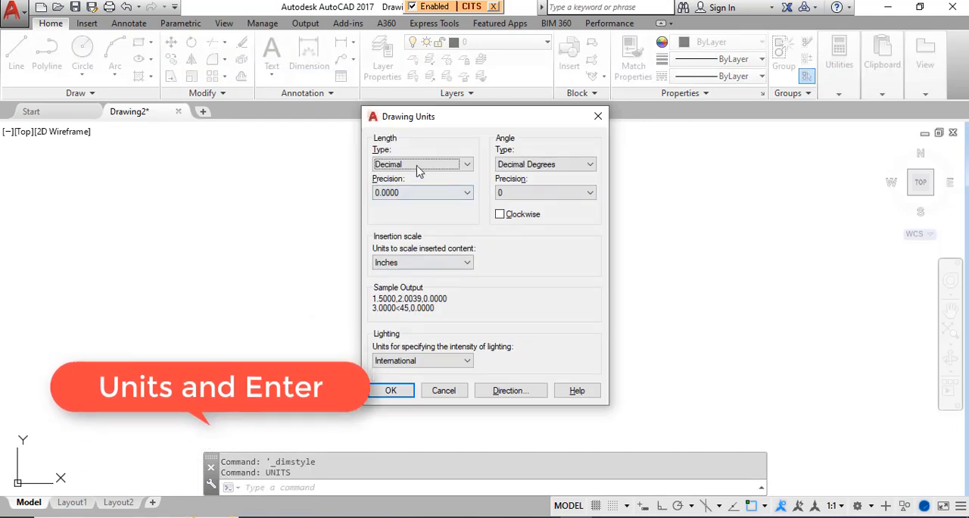
click(419, 165)
click(412, 176)
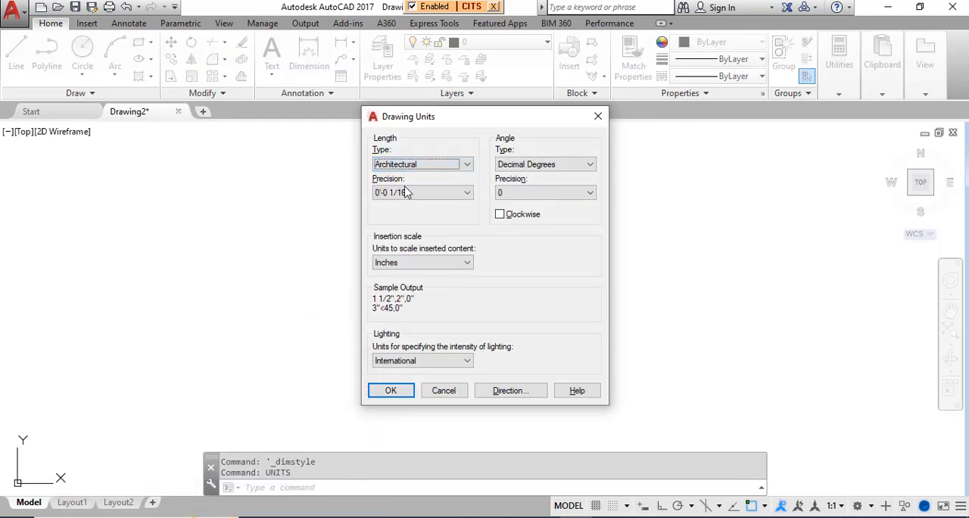
click(399, 389)
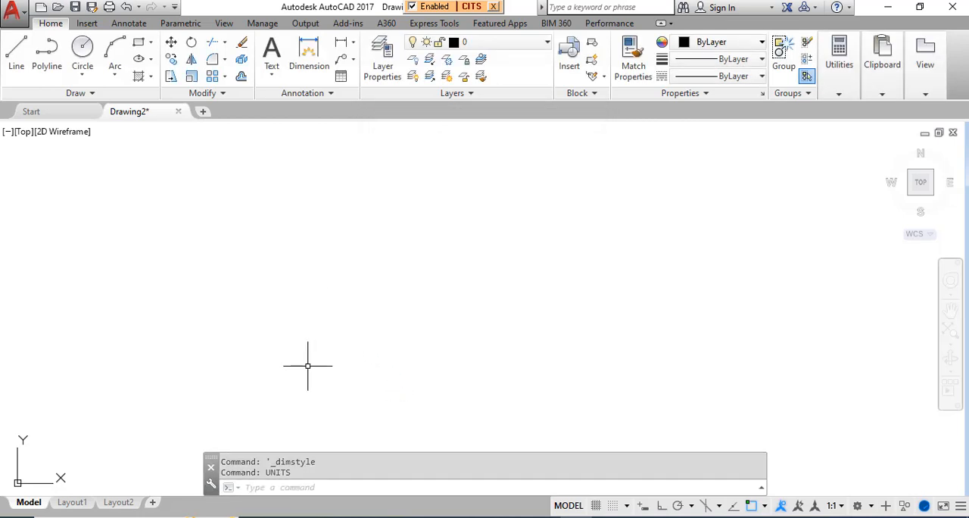
Step: Draw a rectangle 40' long and 30' wide in model space
click(139, 43)
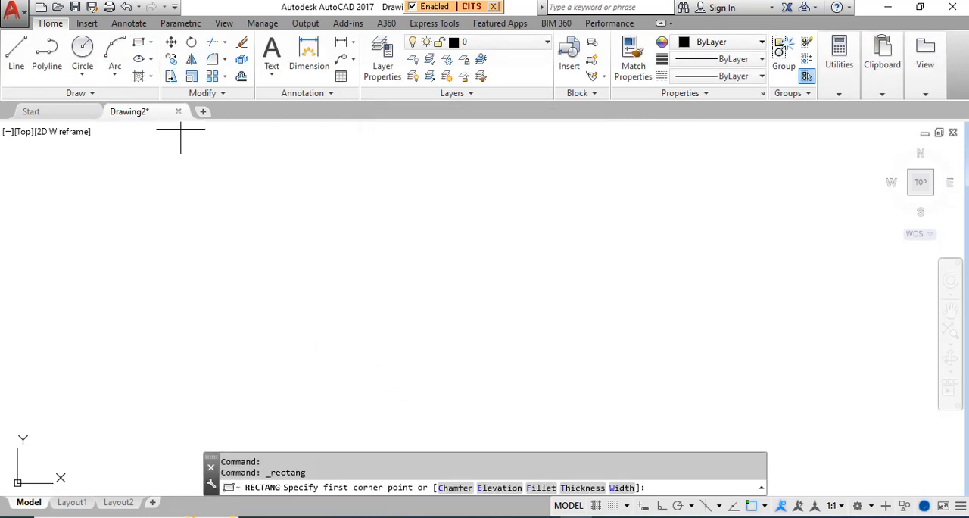
click(270, 368)
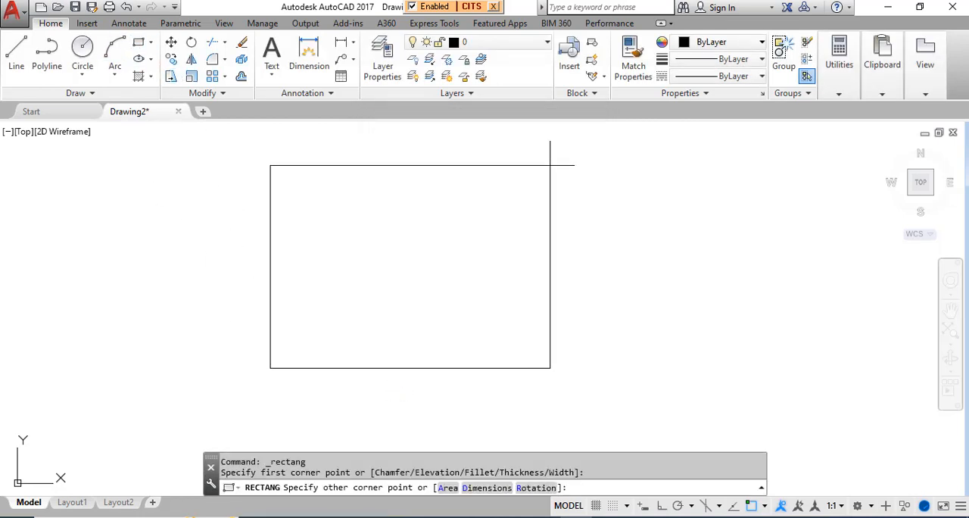
key(Return)
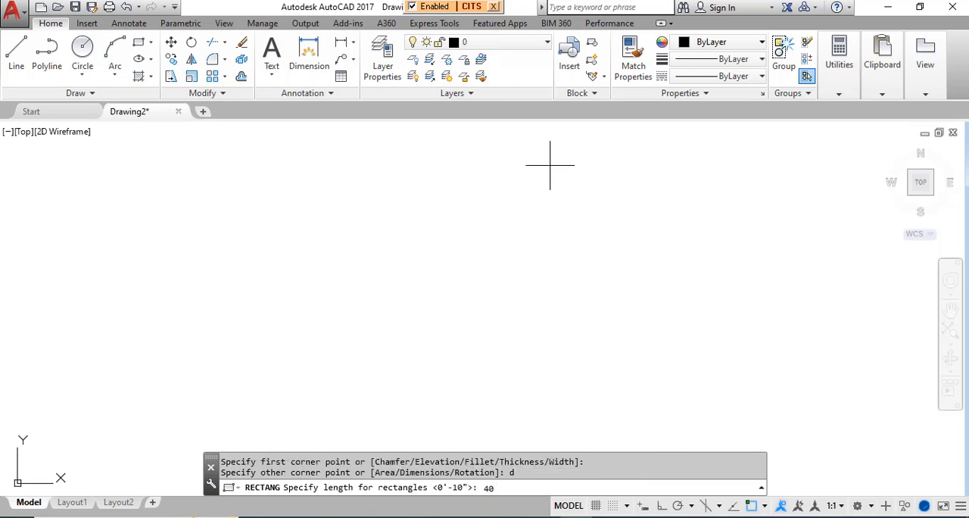
key(Return)
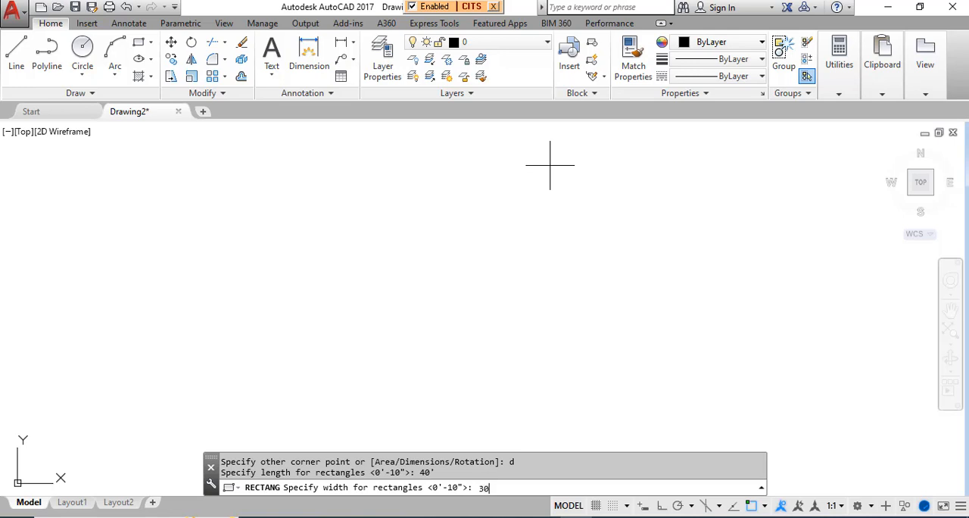
key(Return)
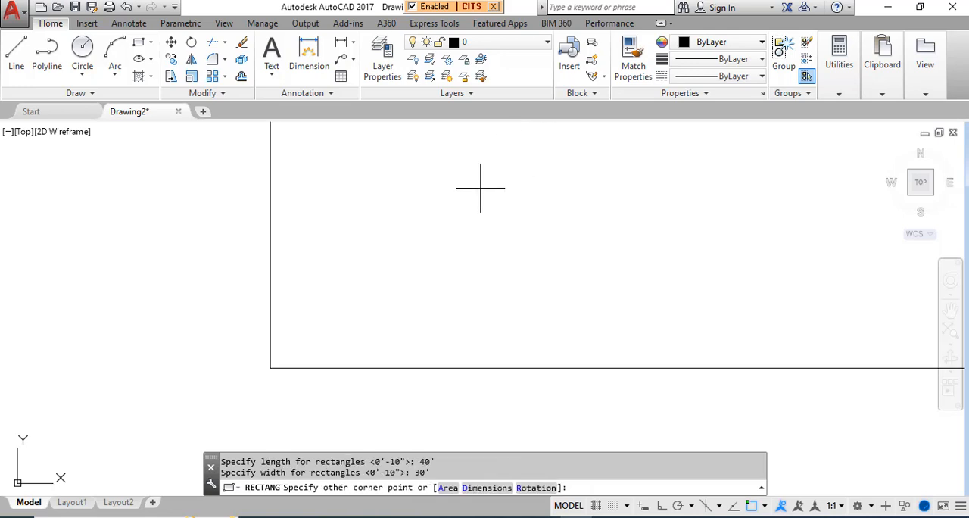
click(458, 270)
scroll(455, 269, down, 5)
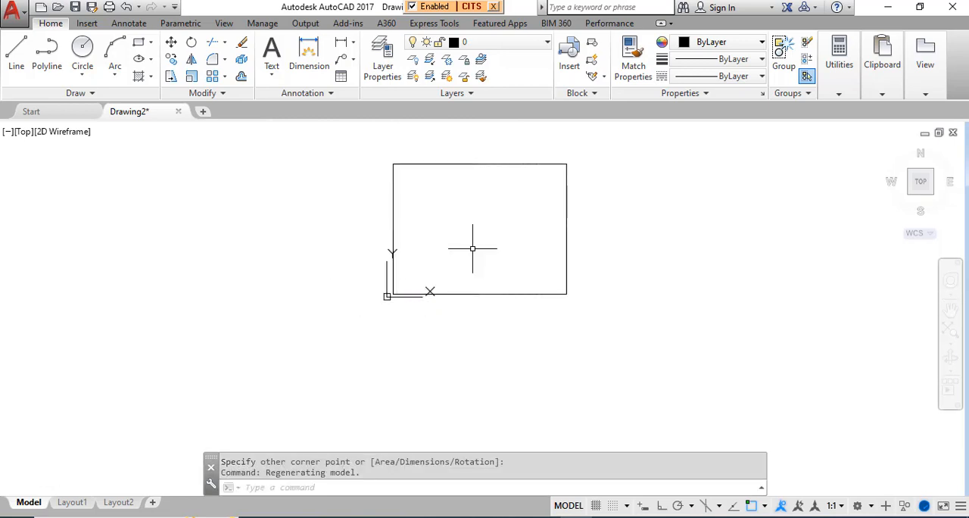
scroll(455, 251, down, 2)
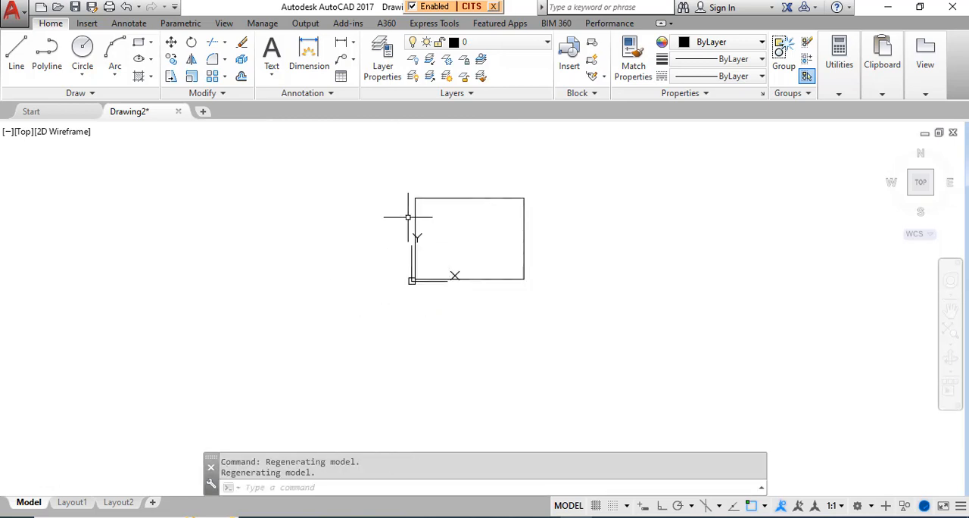
Step: Create a new dimension style named arch96 starting from aaa, for all dimensions
click(316, 94)
click(263, 127)
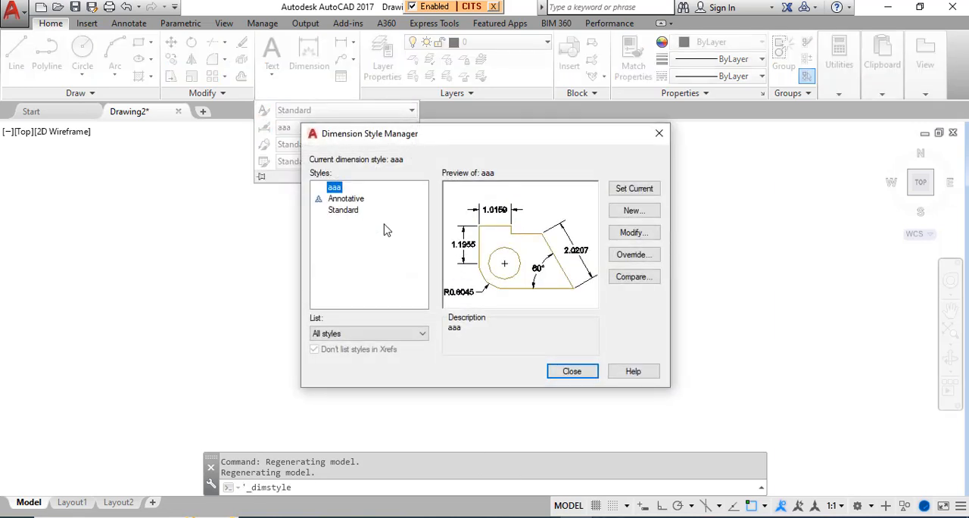
click(634, 211)
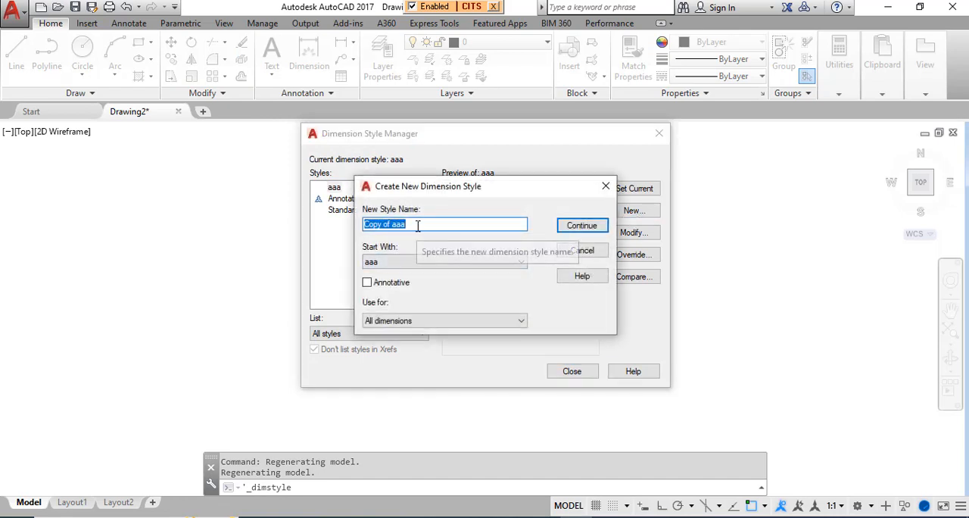
text(arch96)
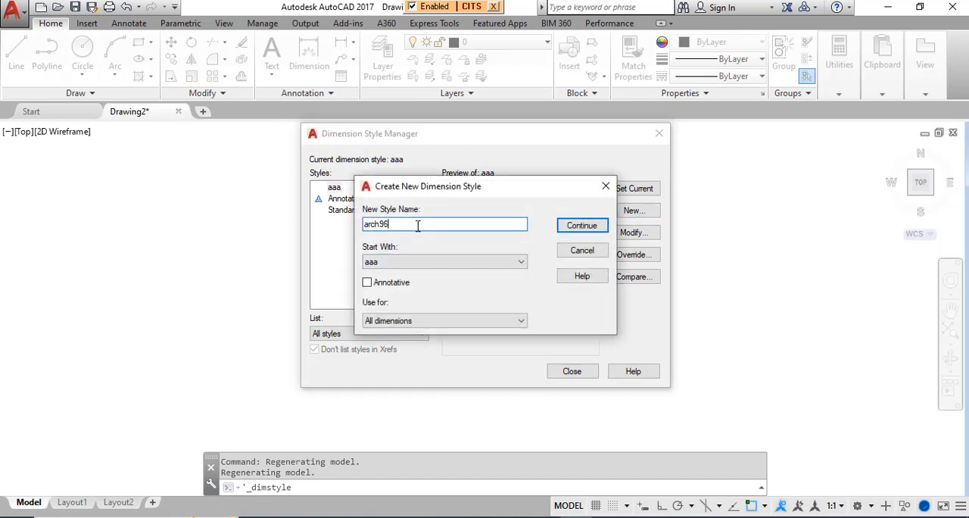
click(569, 226)
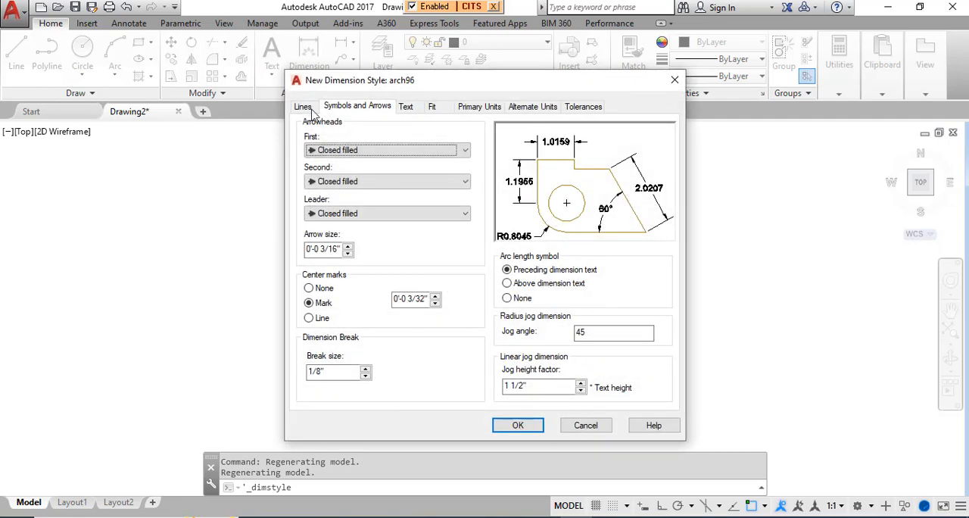
Step: Set the arch96 dimension lines' color to ByLayer, with linetype and lineweight ByBlock
click(303, 107)
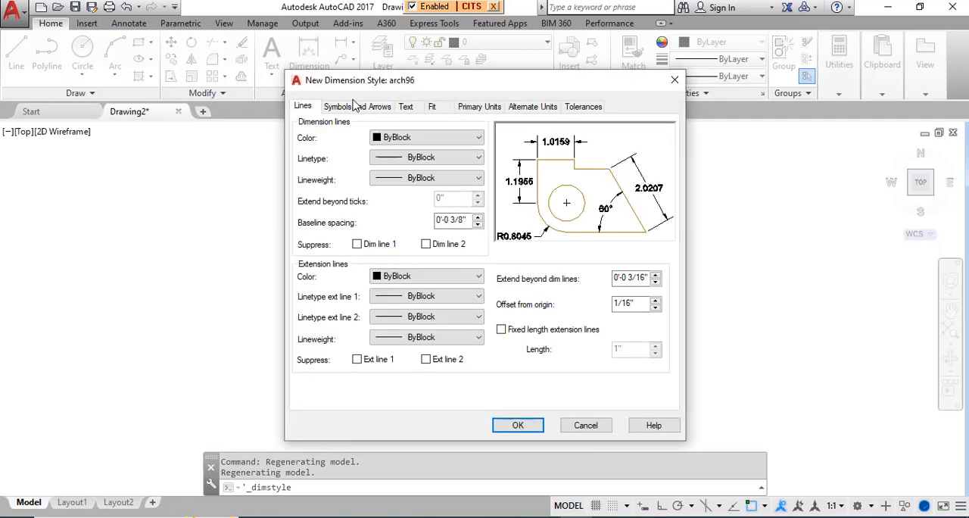
click(354, 106)
click(305, 108)
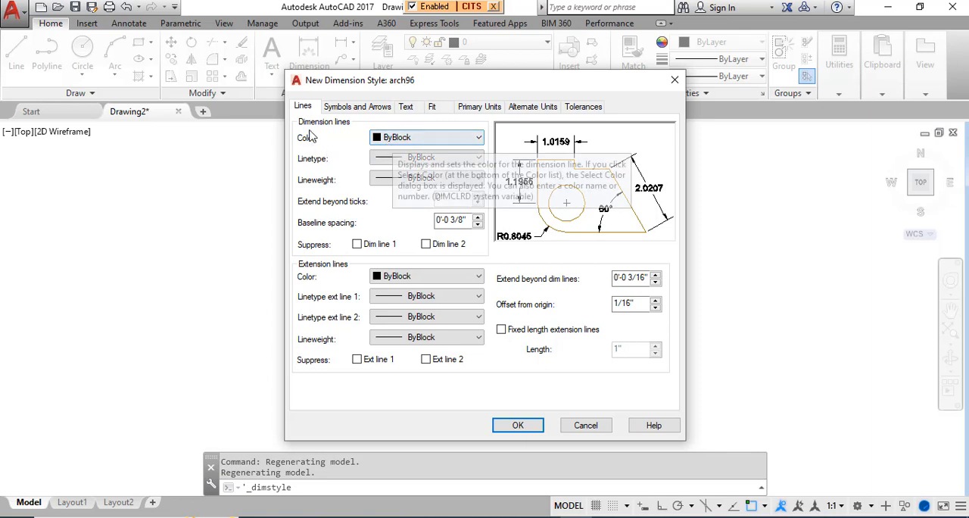
click(389, 139)
click(385, 175)
click(391, 140)
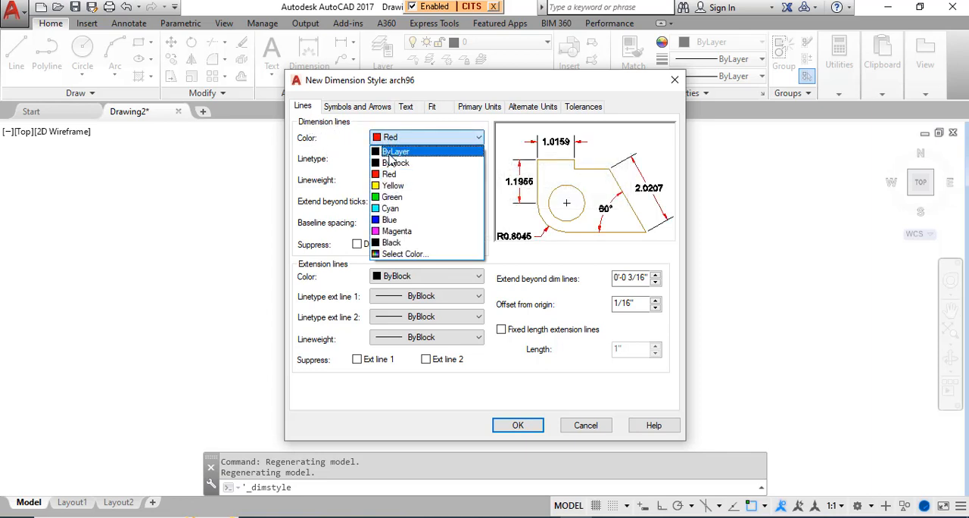
click(391, 148)
click(387, 158)
click(393, 182)
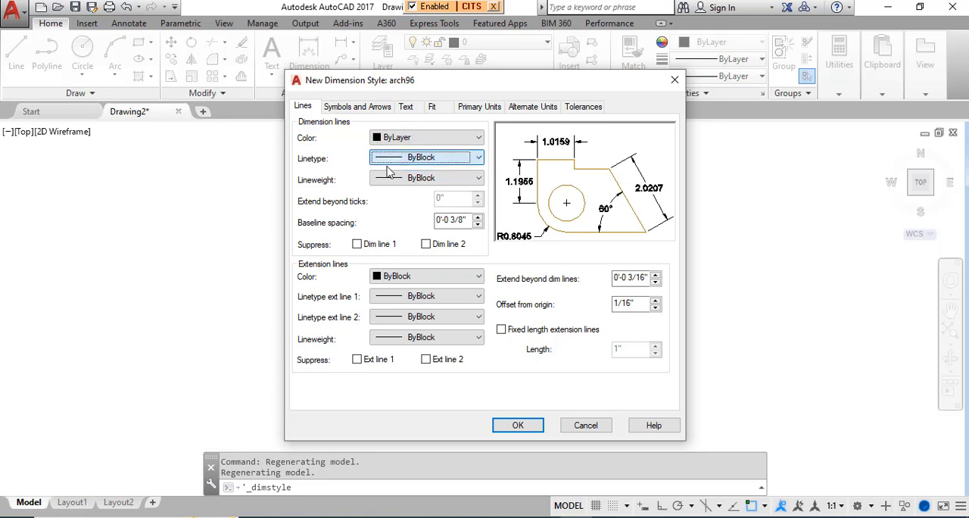
click(392, 180)
click(394, 188)
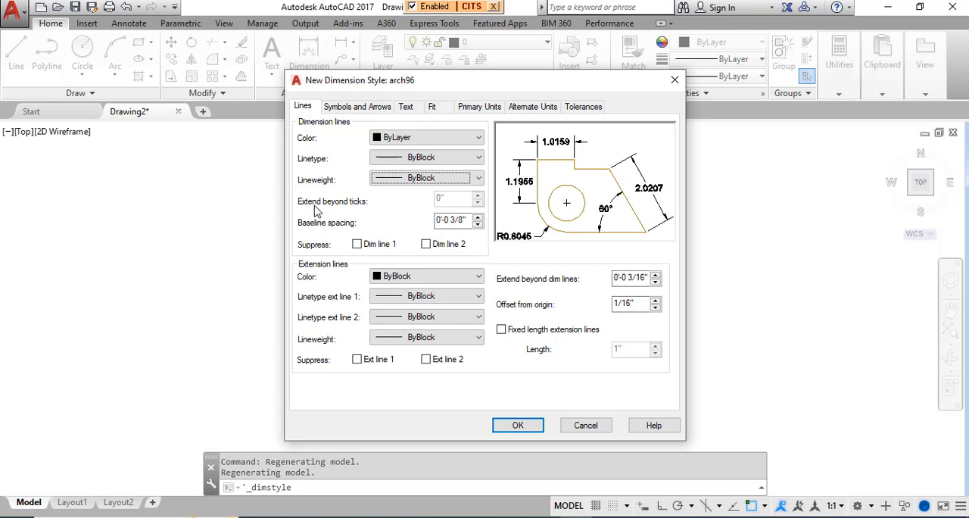
Step: Set the first and second arrowheads to Architectural tick, and keep the leader arrowhead Closed filled
click(385, 108)
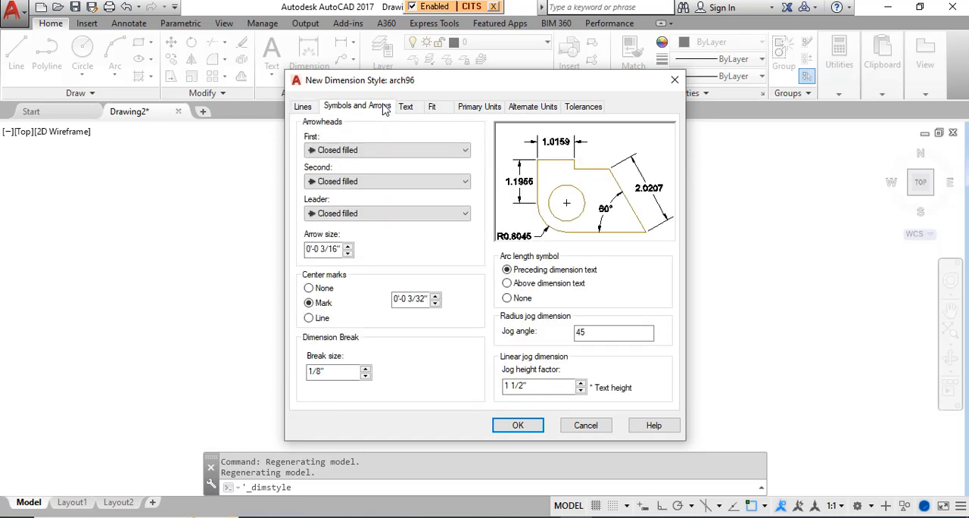
click(352, 152)
click(351, 151)
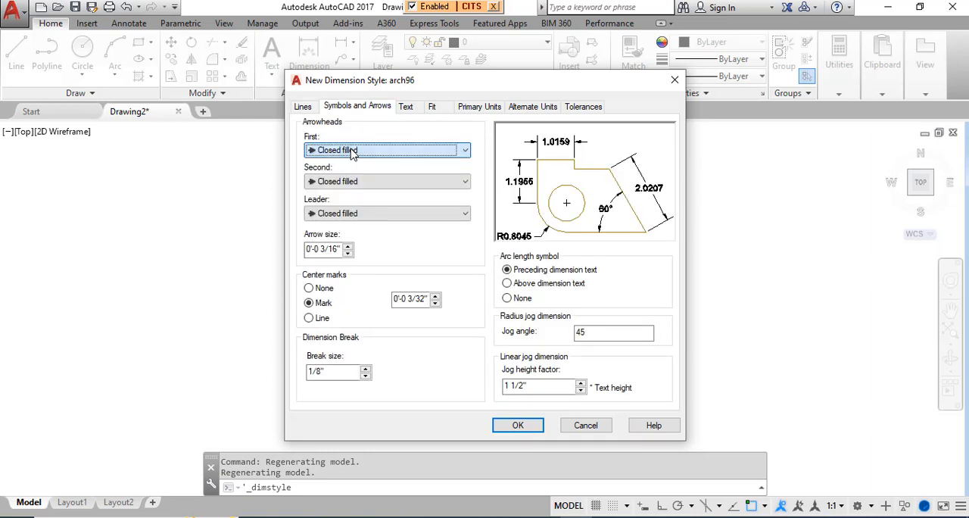
click(351, 150)
click(341, 209)
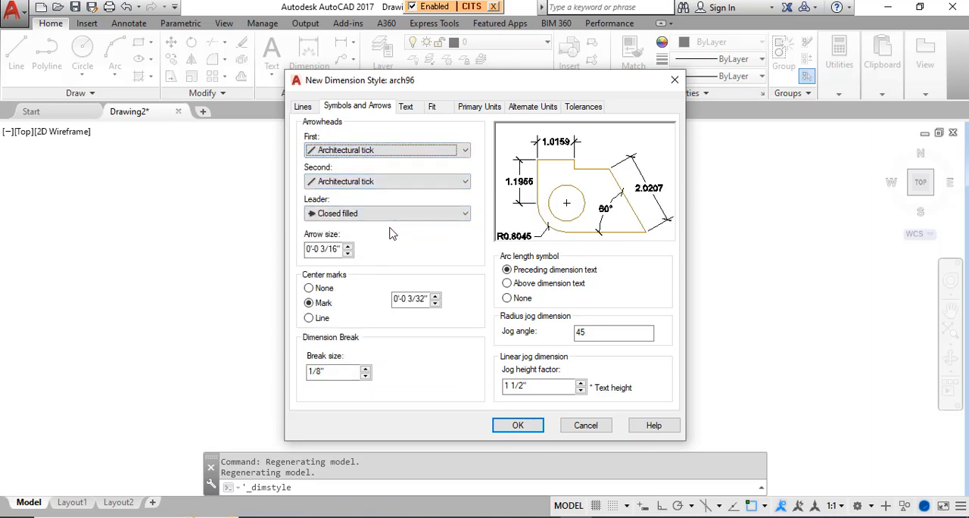
click(389, 215)
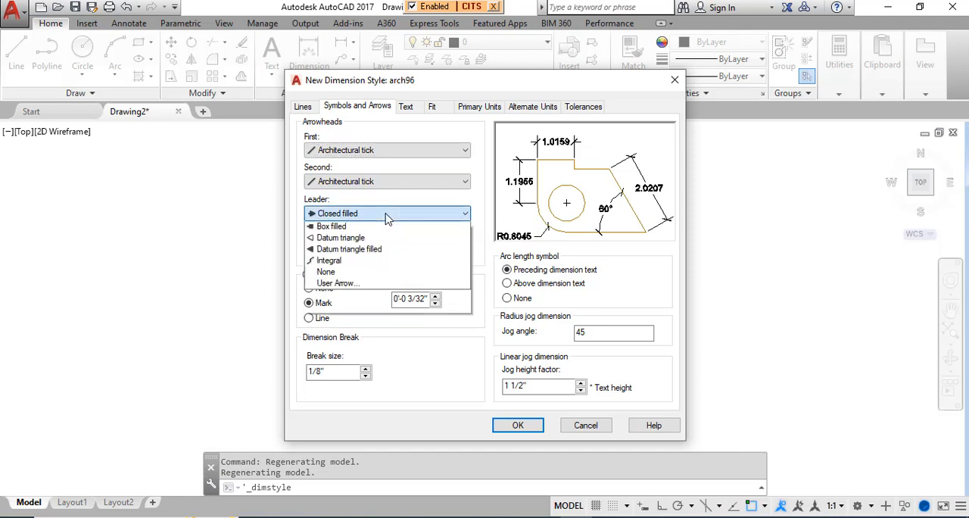
click(387, 218)
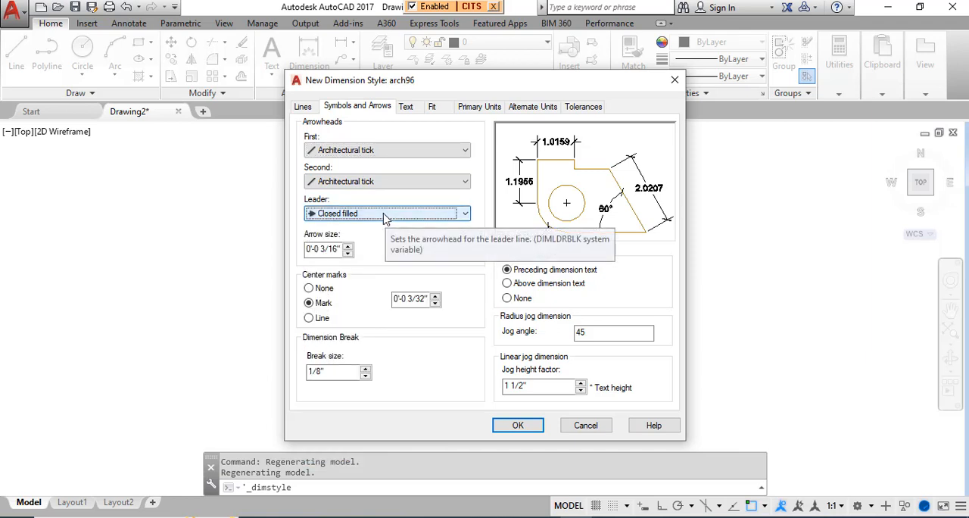
click(384, 218)
click(385, 218)
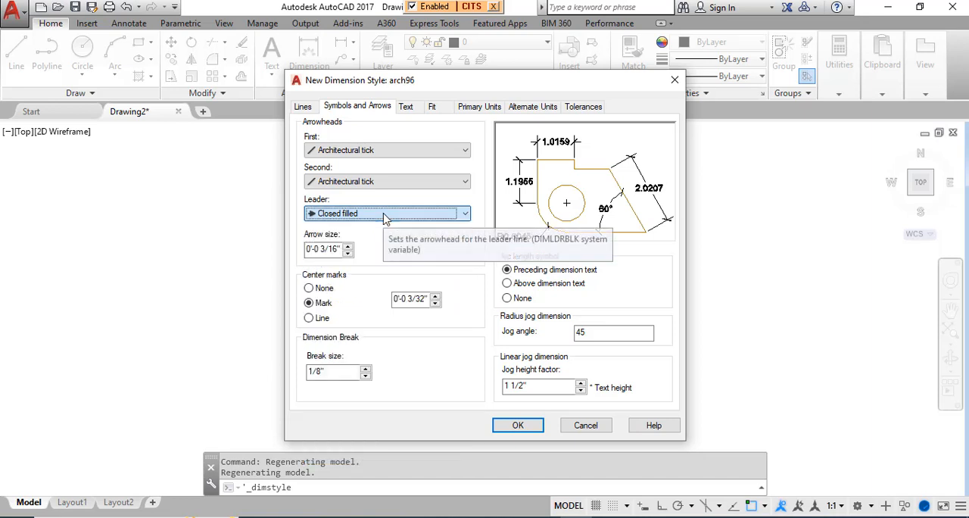
Step: Set the arrow size to 3/16", extension beyond the dimension lines to 3/16", and baseline spacing to 3/8"
drag(342, 248, 288, 248)
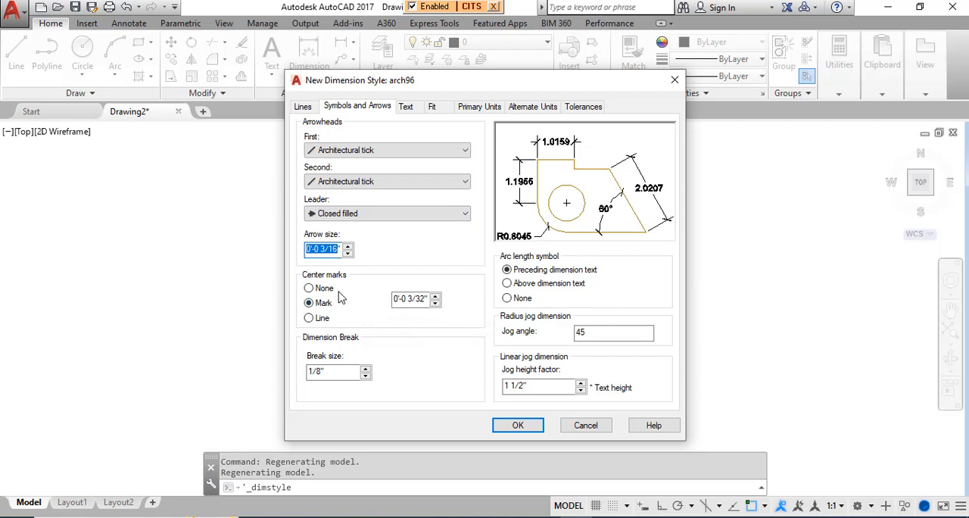
click(305, 108)
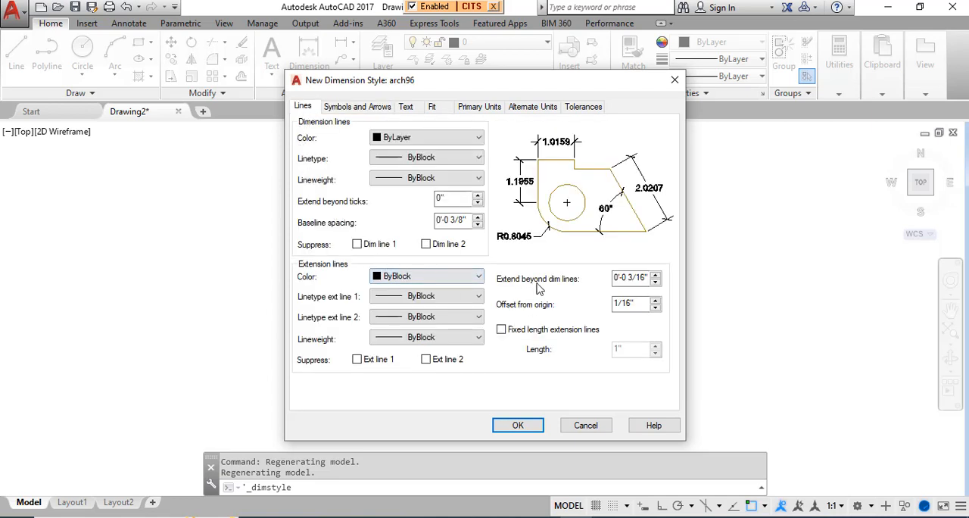
drag(648, 276, 584, 276)
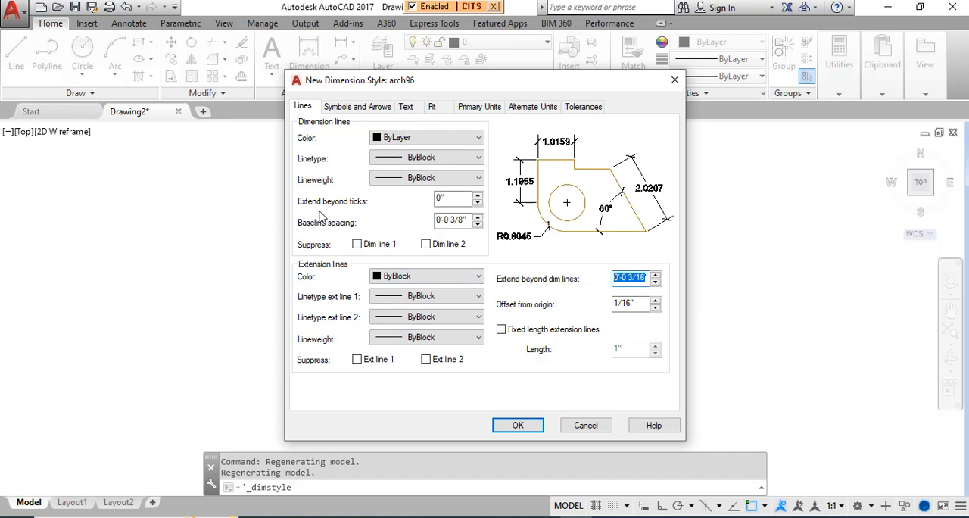
drag(468, 220, 414, 217)
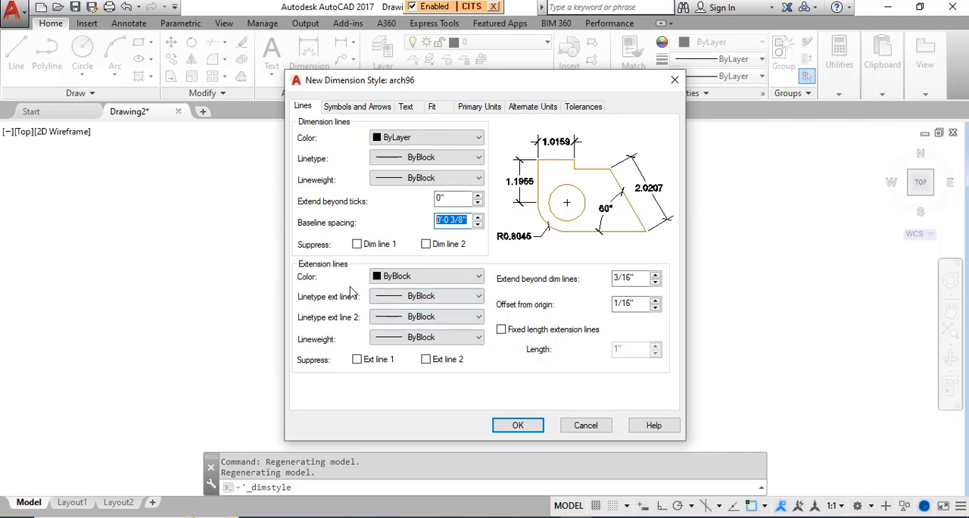
Step: Keep the extension lines' color, both linetypes and lineweight at ByBlock
click(405, 277)
click(407, 276)
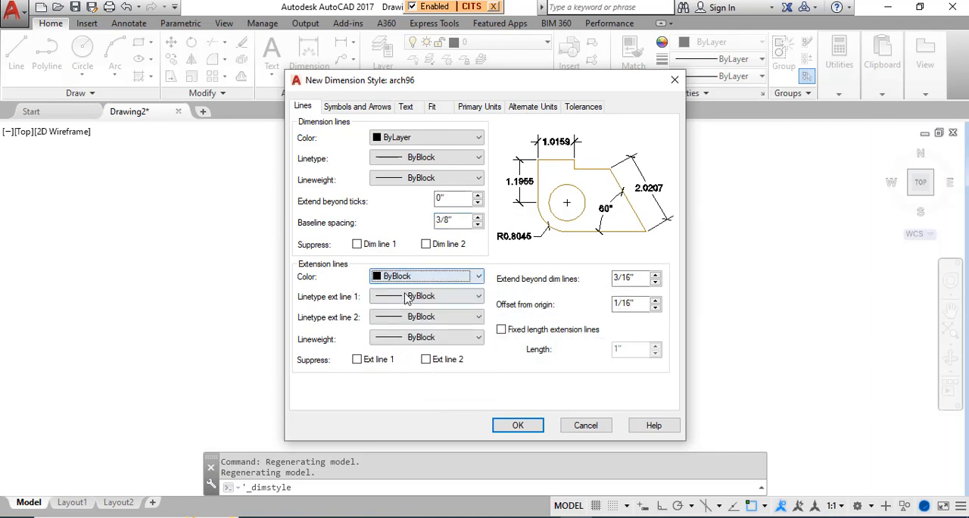
click(409, 296)
click(413, 321)
click(411, 318)
click(414, 340)
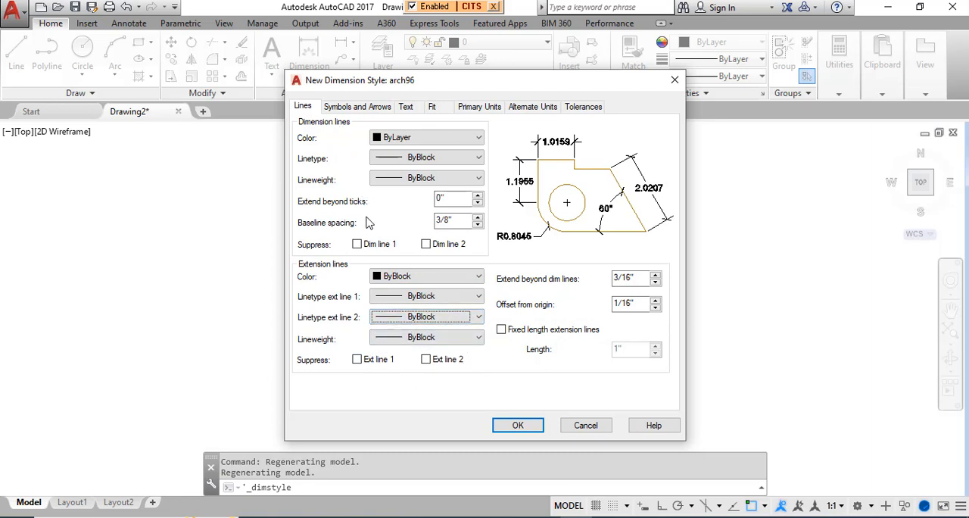
Step: Set the extension lines' offset from origin to 1/8" and their extension beyond the dimension lines to 3/8"
drag(640, 277, 598, 283)
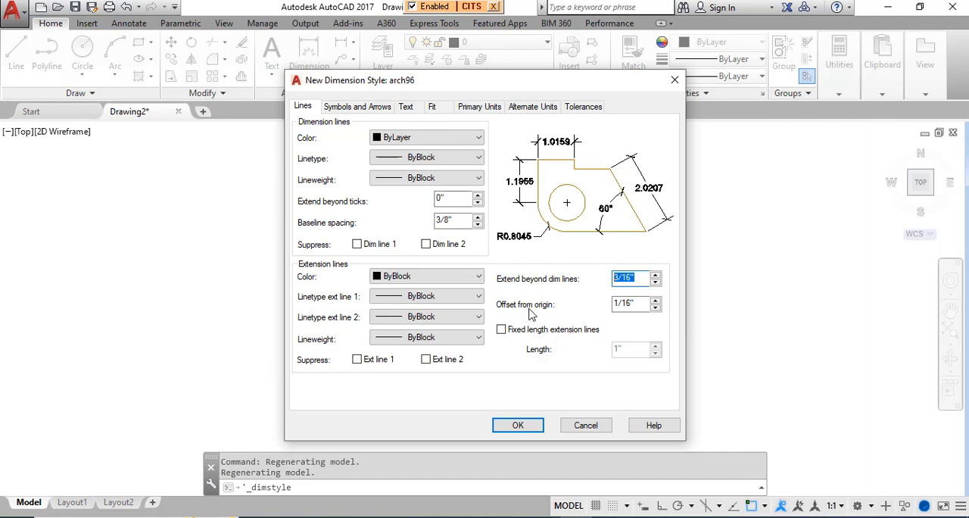
mouse_move(644, 304)
mouse_down()
mouse_move(597, 305)
mouse_move(637, 300)
mouse_up()
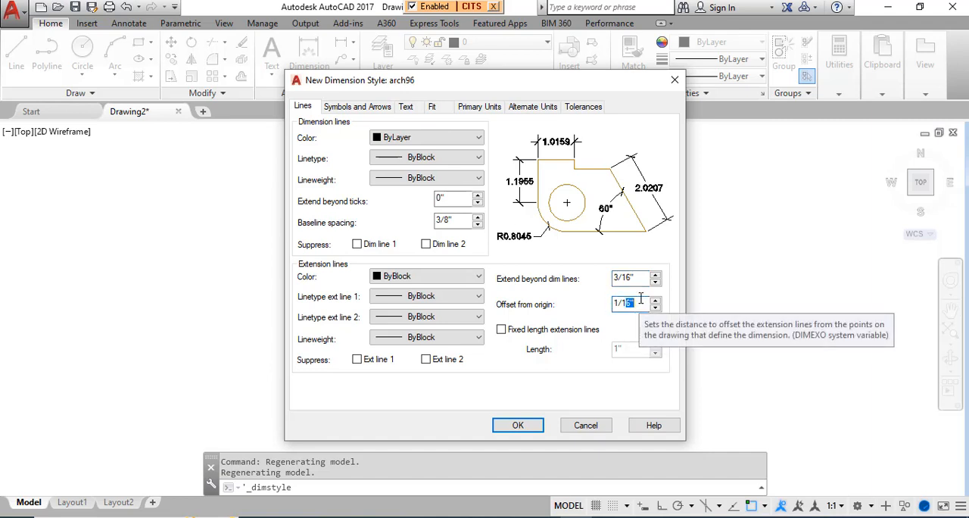
drag(623, 305, 637, 278)
text(8)
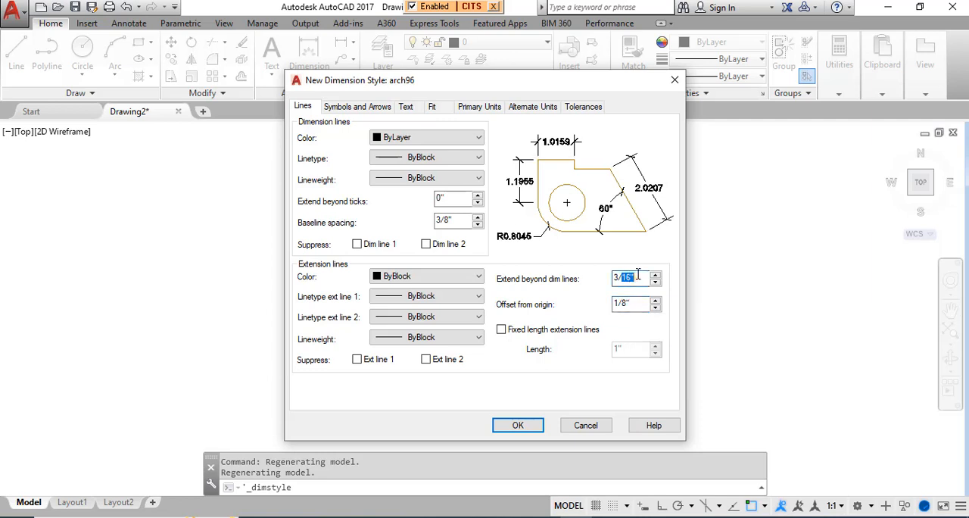
text(8)
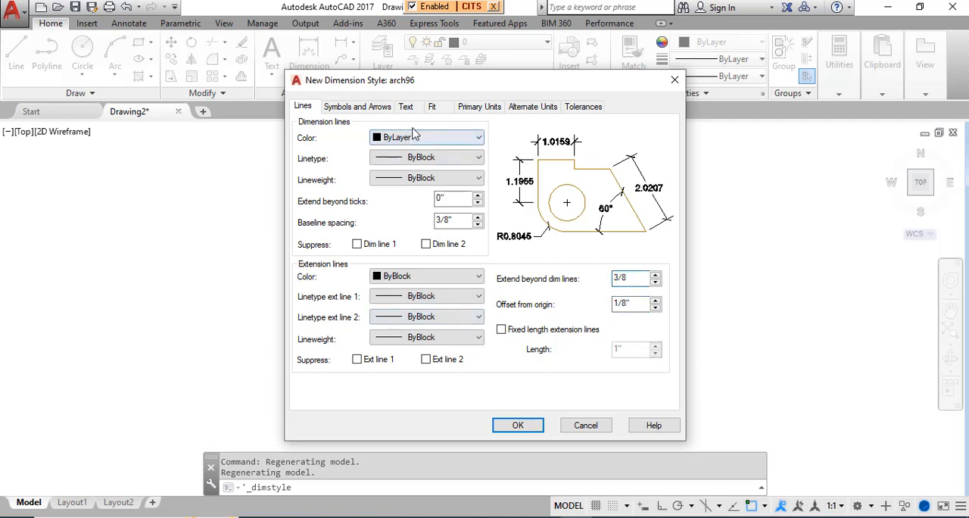
Step: Create a new text style named archtext96 from the dimension style's text settings
click(359, 107)
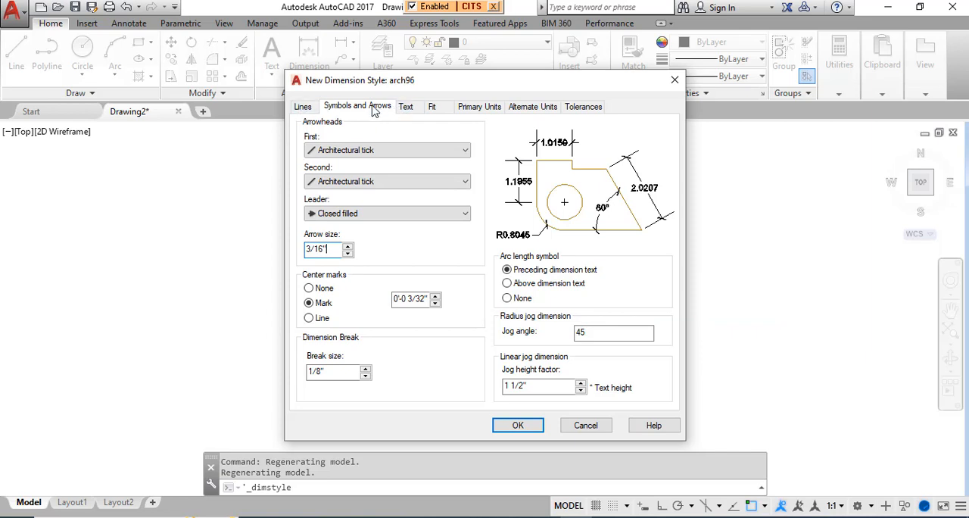
click(407, 108)
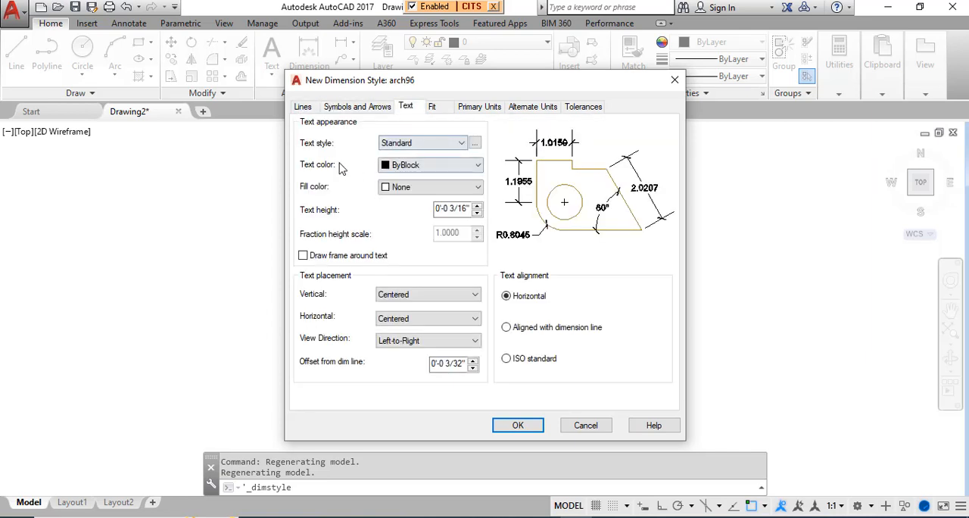
click(412, 144)
click(423, 148)
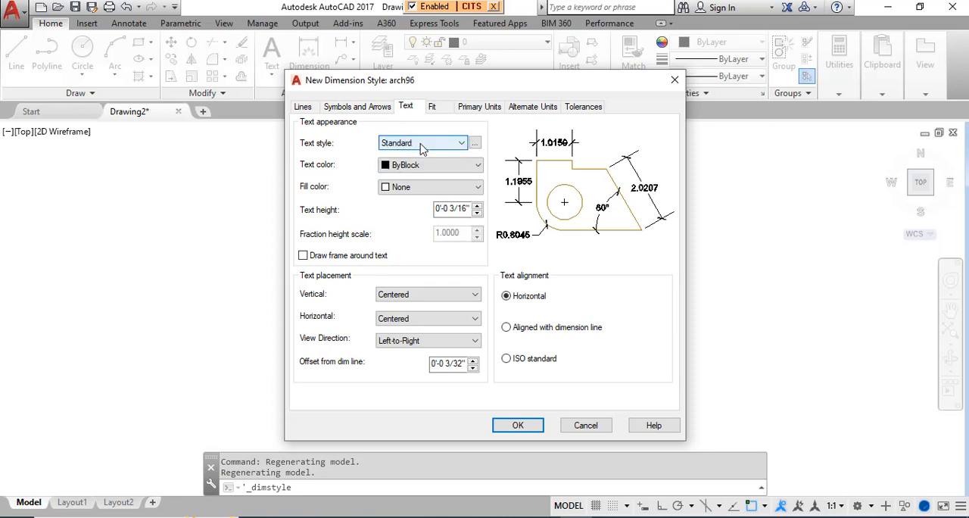
click(475, 144)
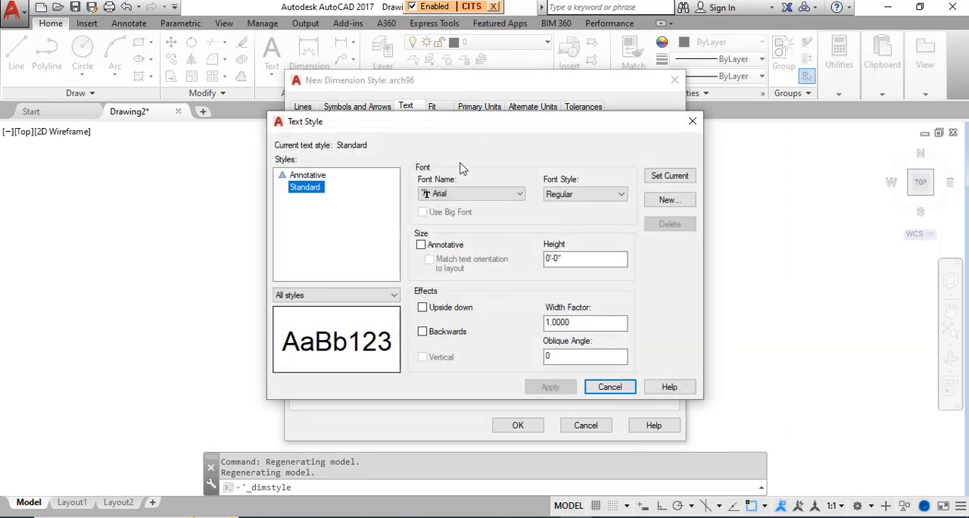
click(658, 200)
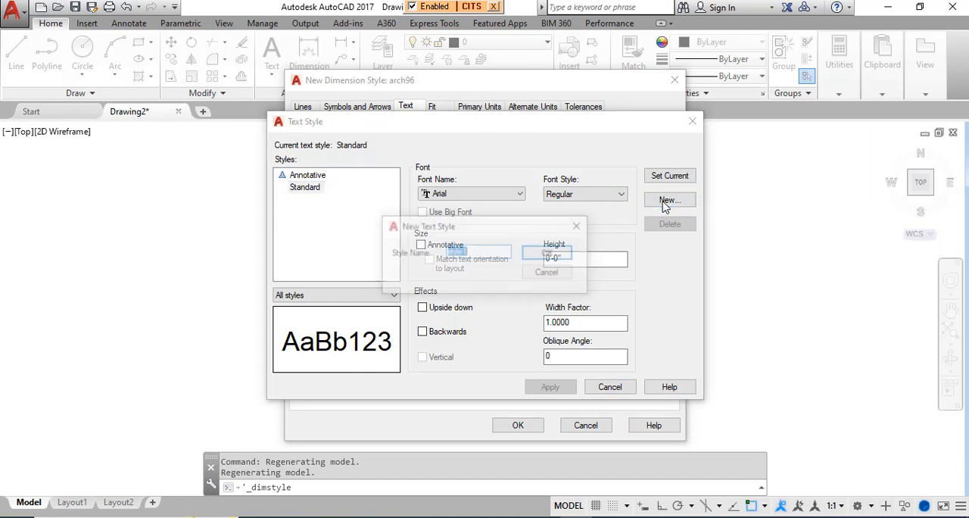
text(archtext96)
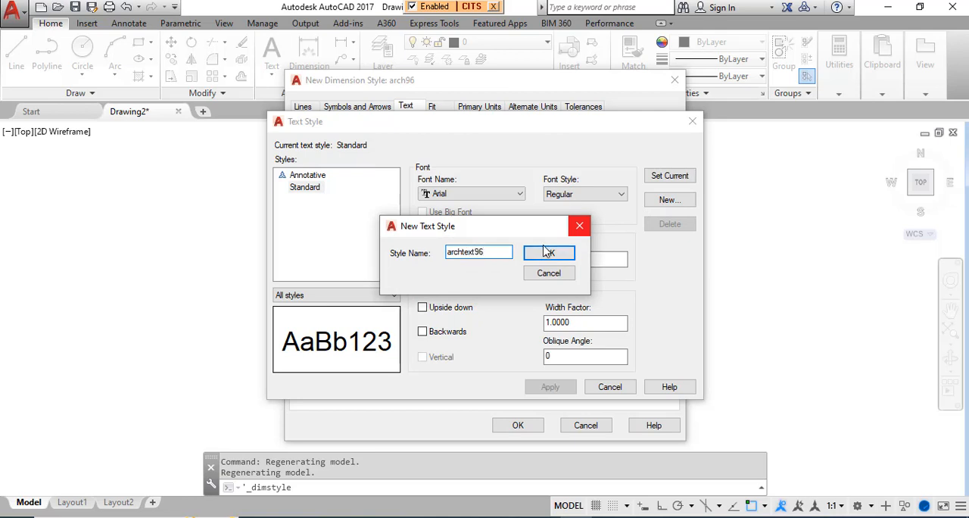
click(566, 253)
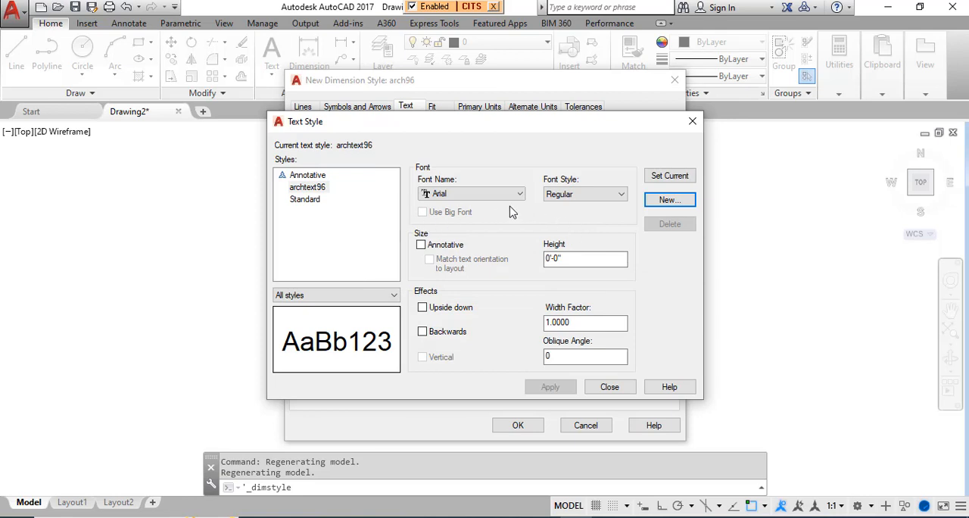
Step: Set the archtext96 font to Stylus BT, keep its height at 0'-0", and apply the text style
click(489, 194)
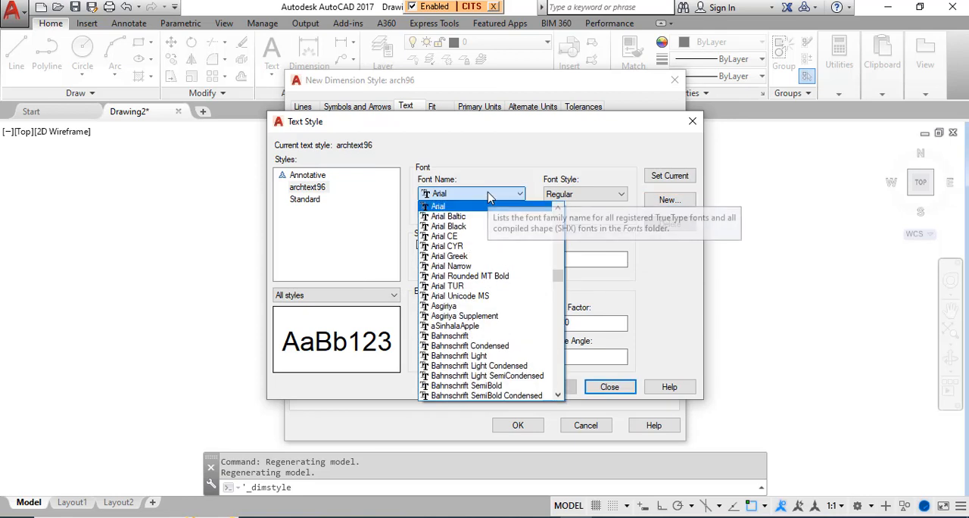
key(s)
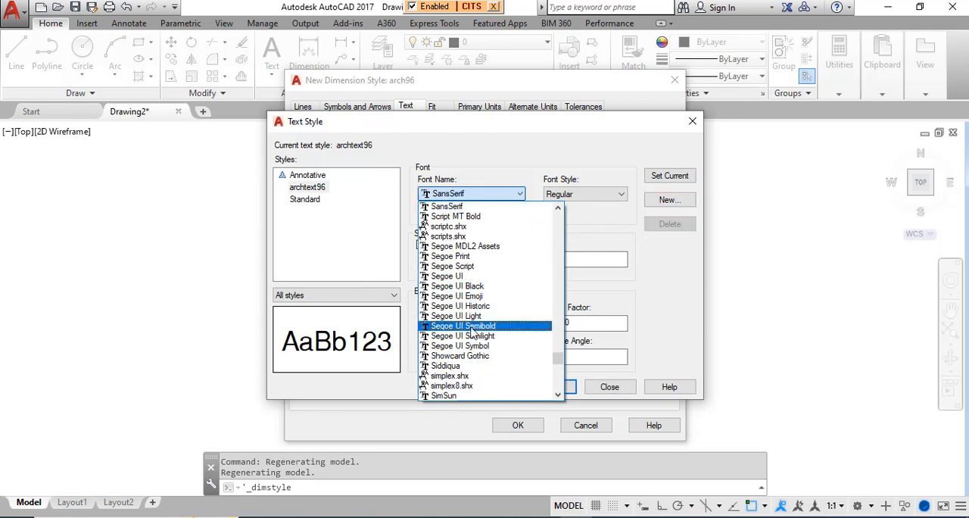
scroll(473, 333, down, 1)
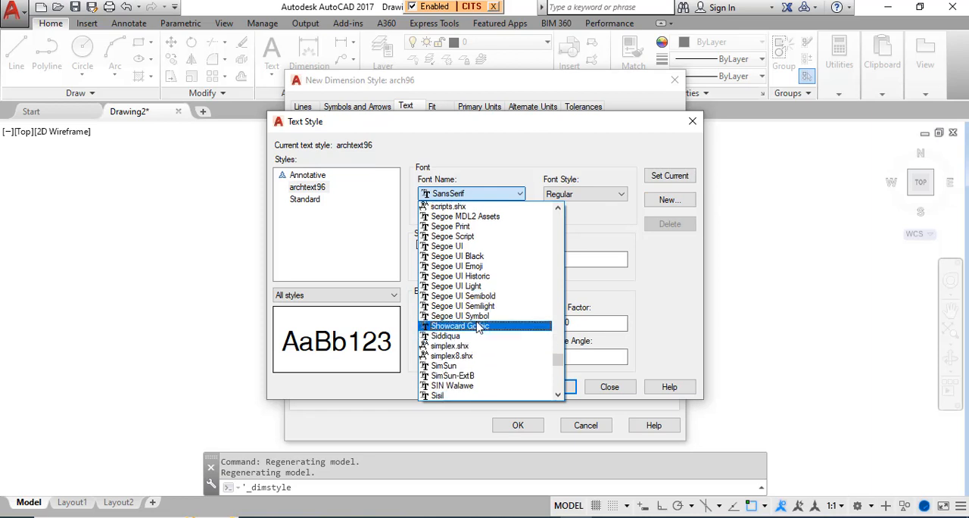
scroll(478, 281, down, 1)
scroll(478, 280, down, 2)
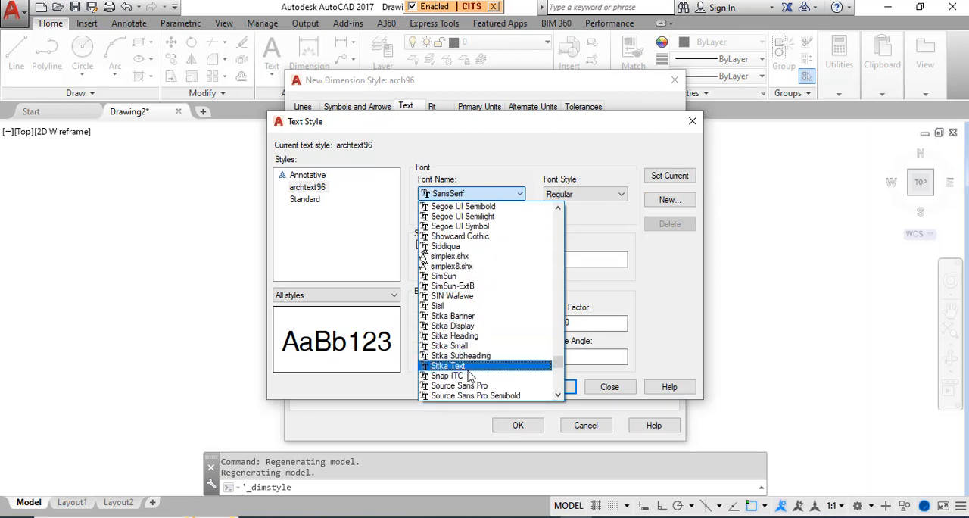
scroll(471, 379, down, 2)
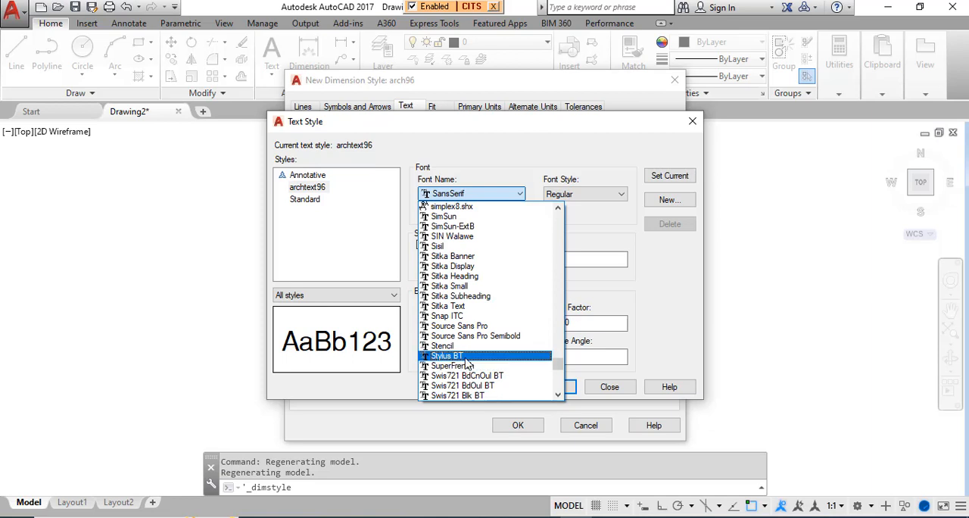
click(467, 360)
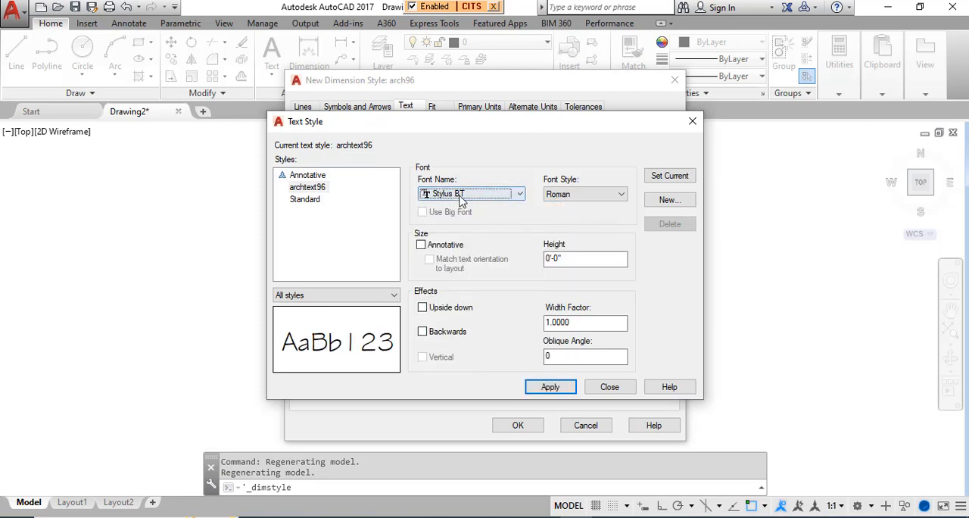
drag(569, 260, 526, 256)
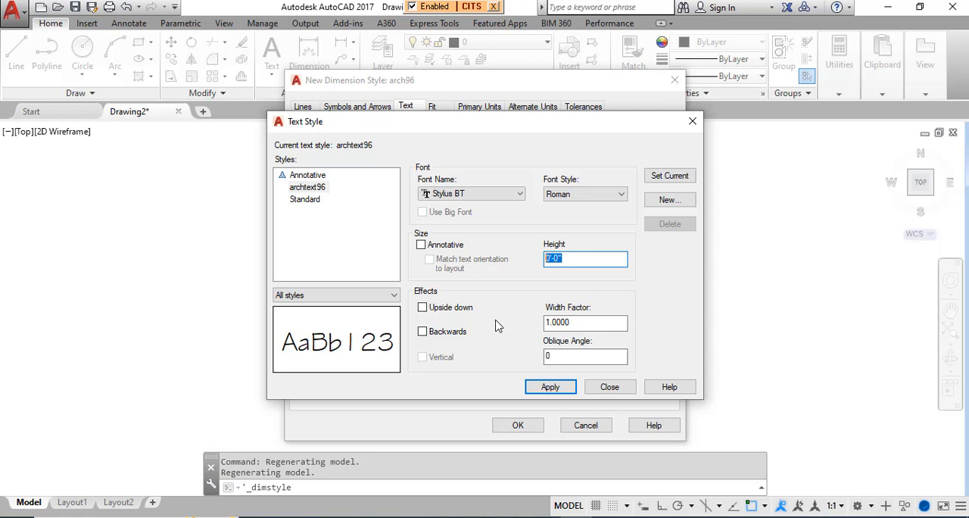
click(539, 386)
click(614, 387)
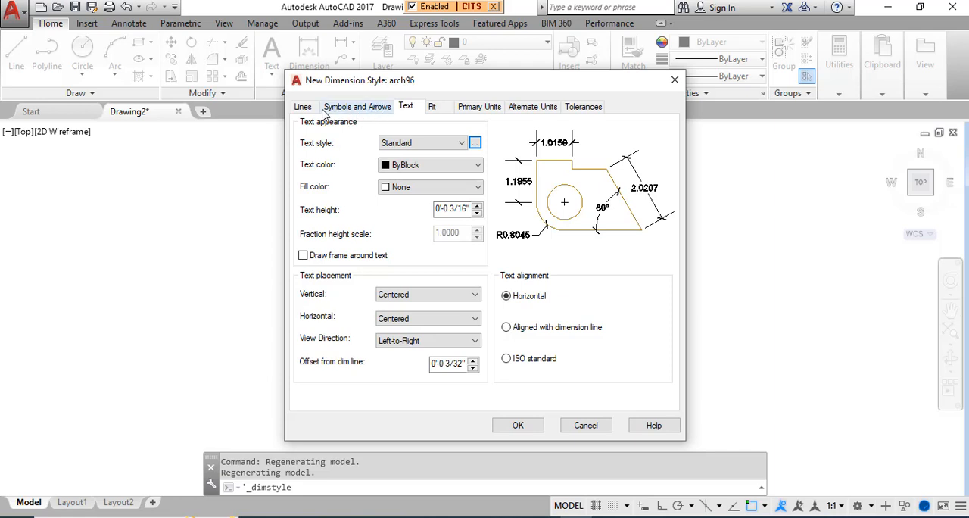
Step: Assign archtext96 as the dimension text style, with ByBlock text color, no fill color and a 3/16" text height
click(461, 143)
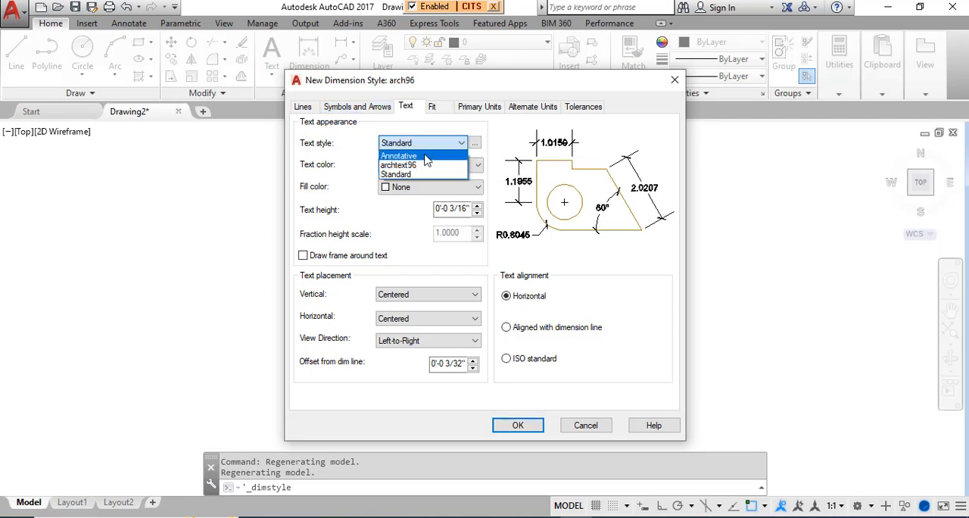
click(408, 166)
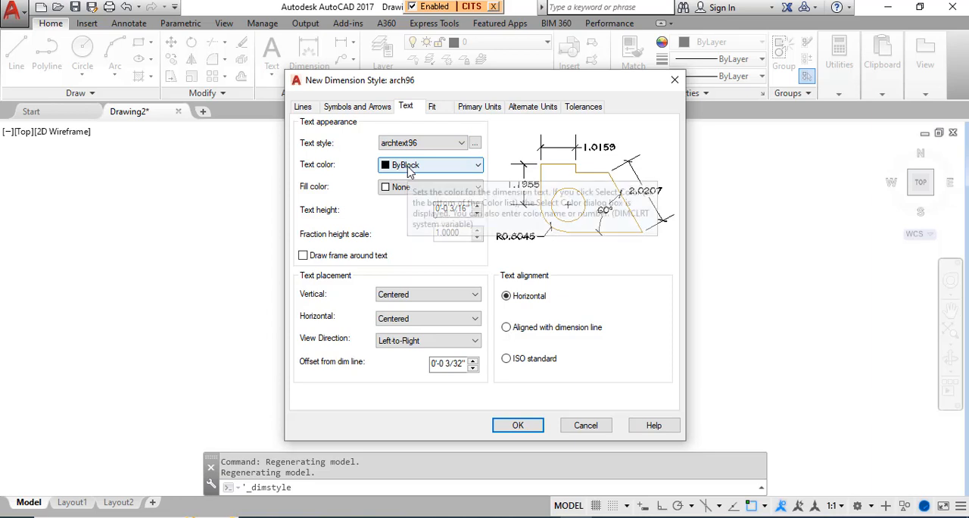
click(409, 167)
click(408, 171)
click(405, 187)
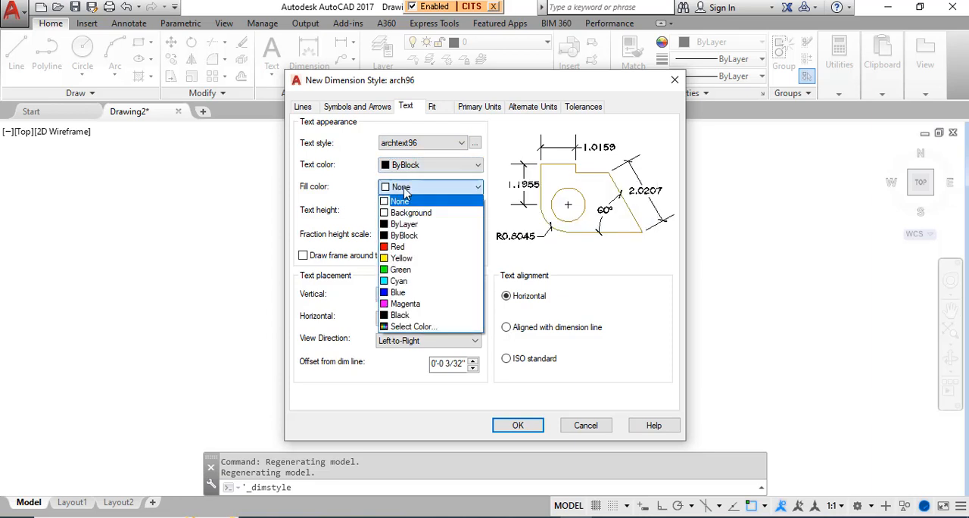
click(407, 193)
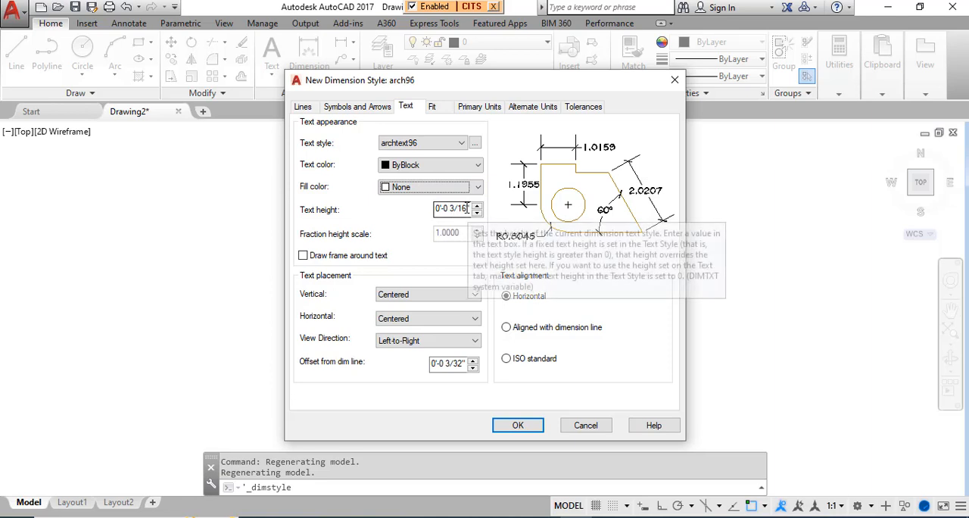
drag(470, 207, 432, 203)
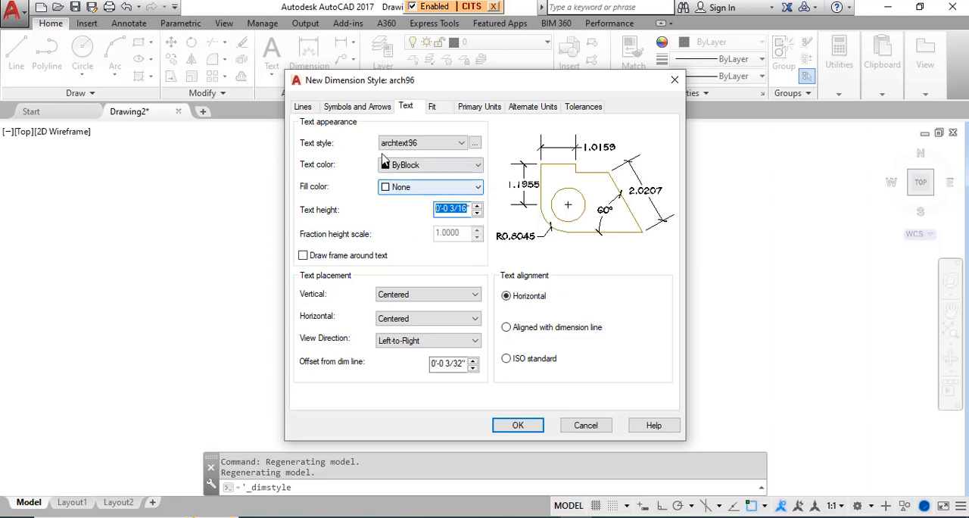
Step: Place the dimension text vertically Above and align it with the dimension line
click(405, 298)
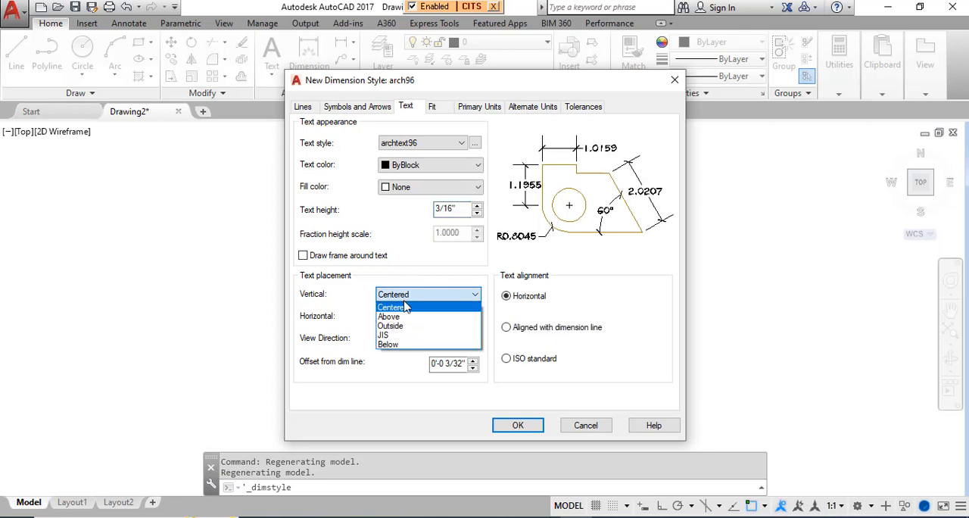
click(405, 318)
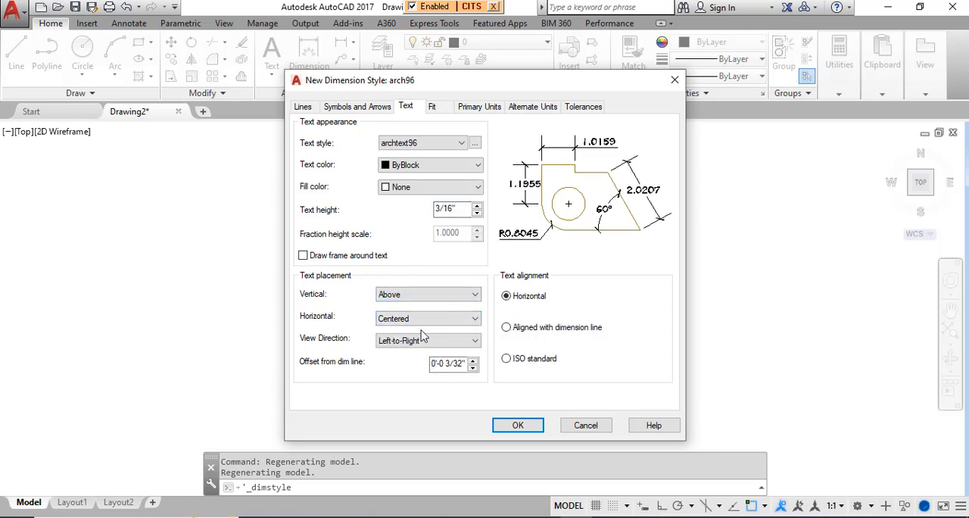
click(507, 330)
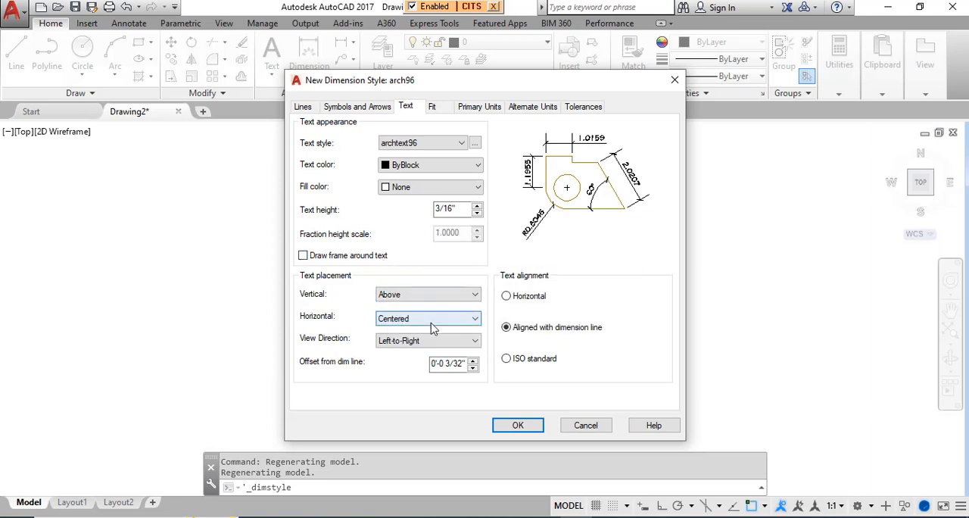
Step: Set dimension text outside its default position to be placed over the dimension line, with leader
click(433, 107)
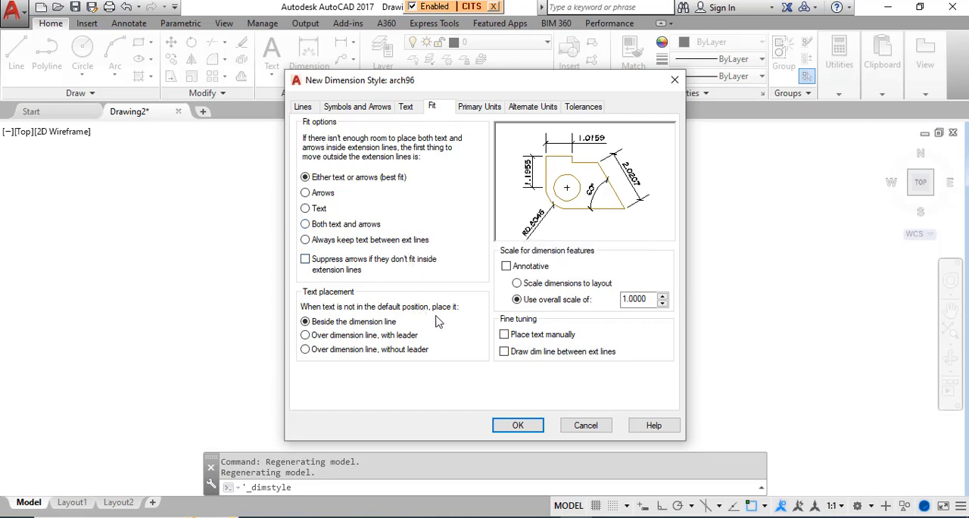
click(305, 338)
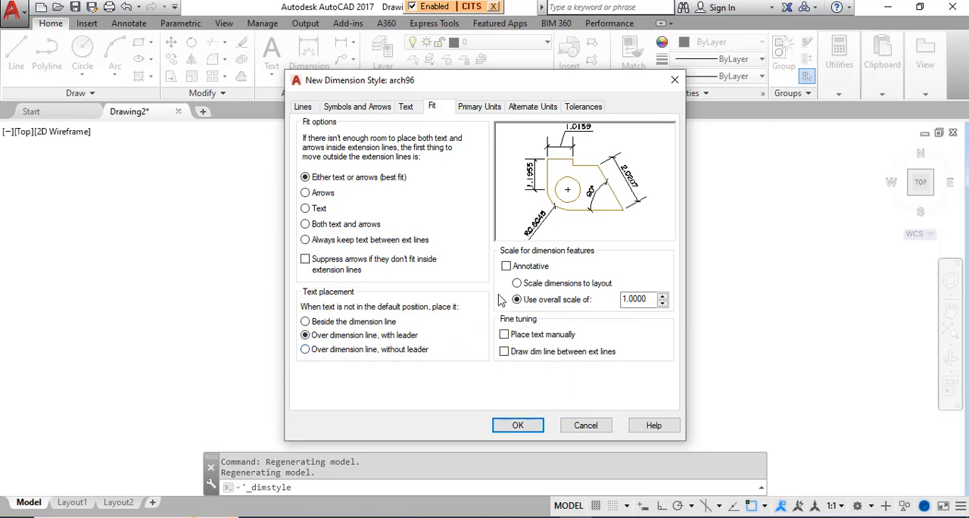
Step: Force a dimension line between the extension lines and set the overall scale of the dimension features to 96
click(504, 352)
drag(649, 299, 577, 292)
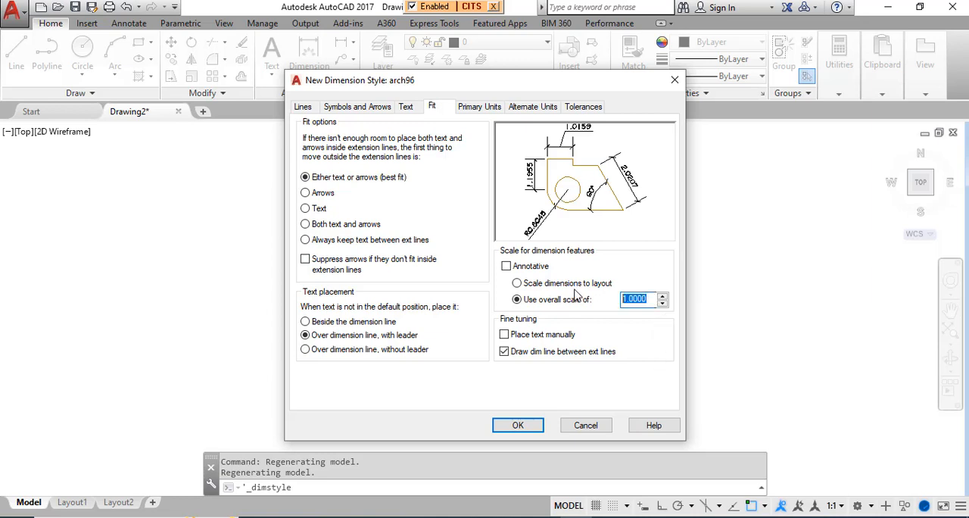
text(96)
Step: Set the primary linear units to Architectural with the Diagonal fraction format
click(494, 107)
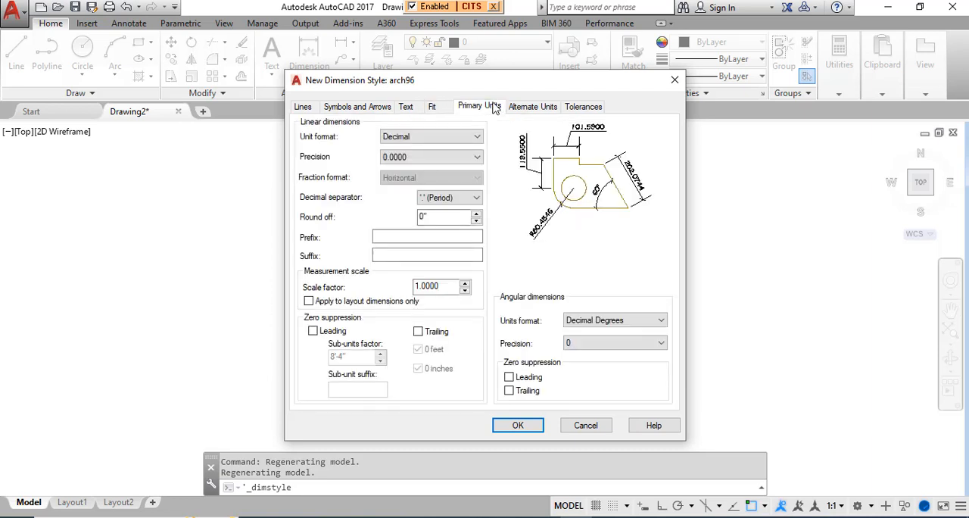
click(411, 137)
click(412, 177)
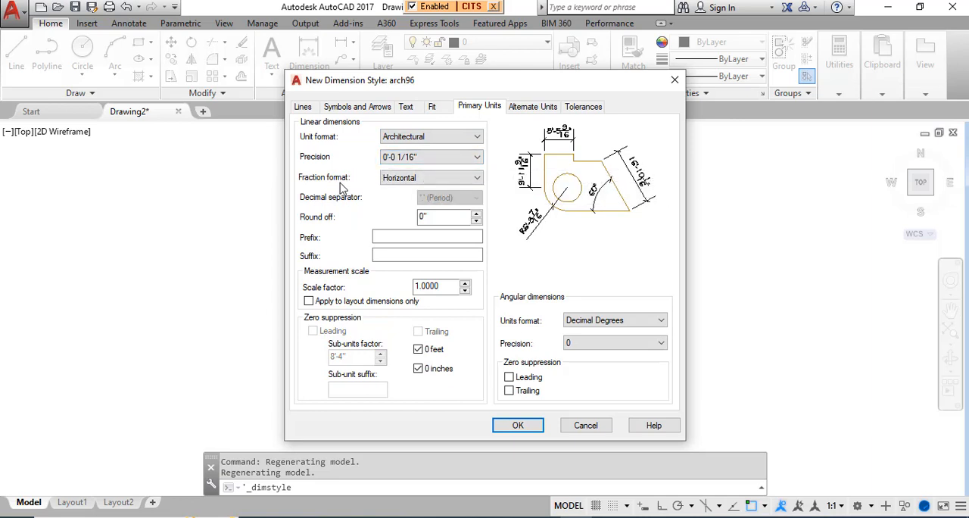
click(428, 178)
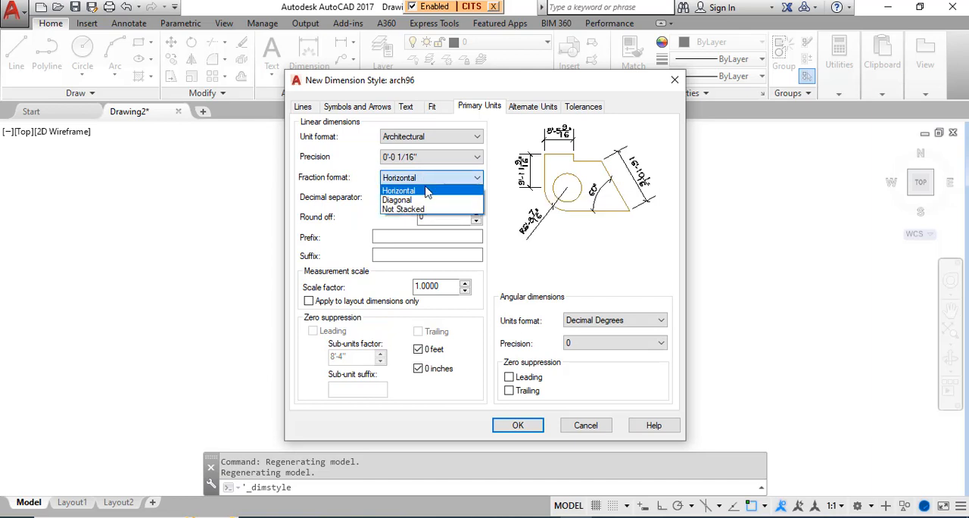
click(425, 200)
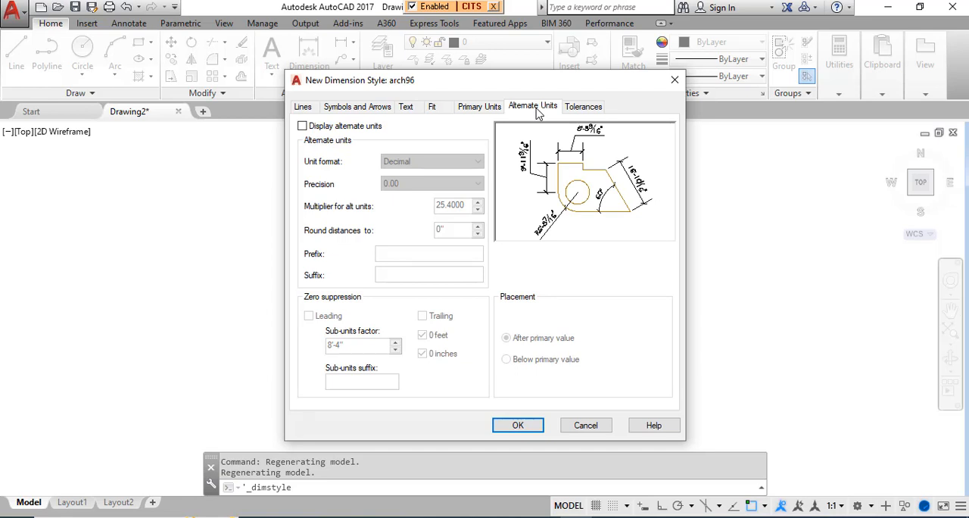
Step: Leave alternate units off, save the arch96 dimension style and close the Dimension Style Manager
click(301, 127)
click(301, 128)
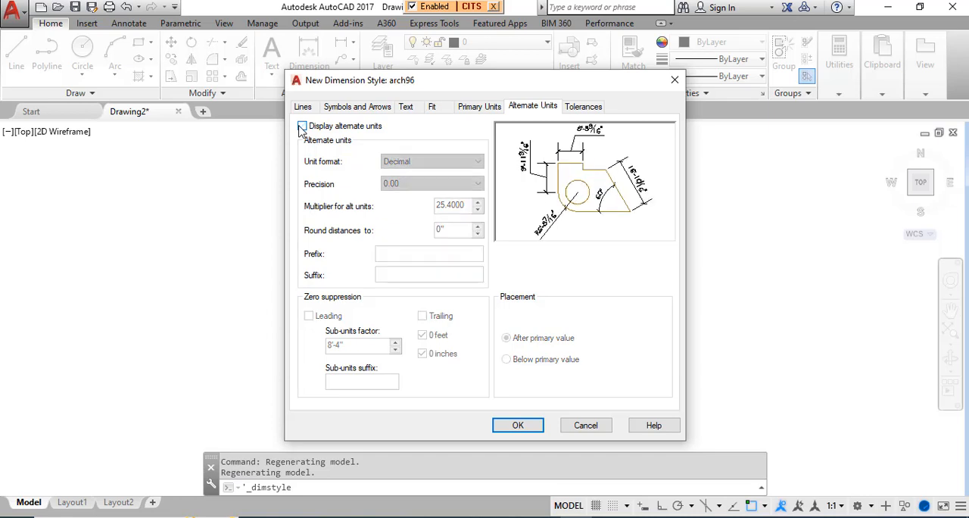
click(517, 427)
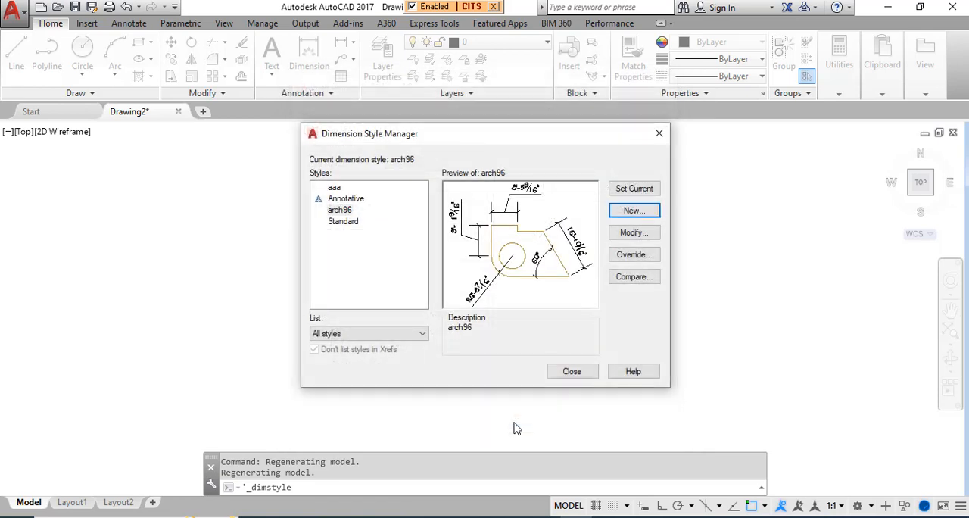
click(350, 209)
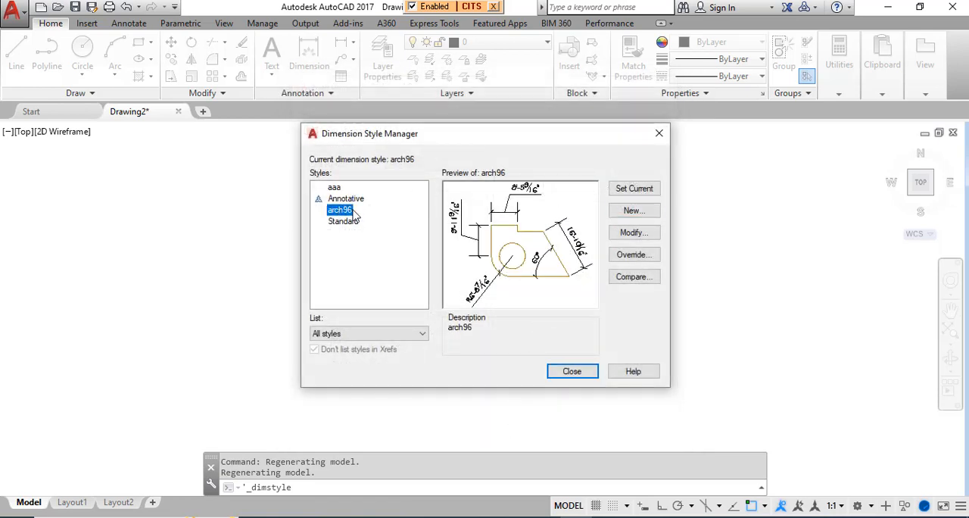
click(572, 373)
Step: Add a horizontal linear dimension between the rectangle's two upper corners, placing it above the upper edge
scroll(476, 206, up, 4)
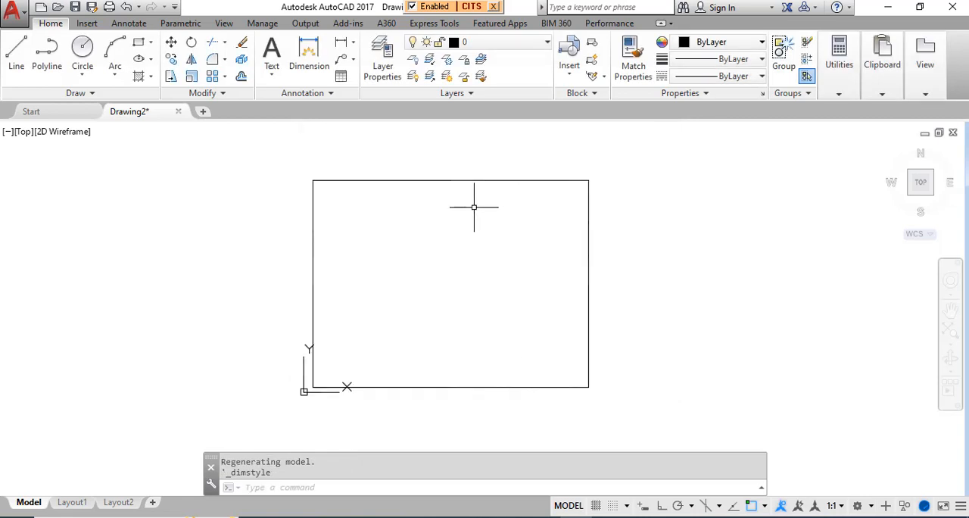
click(344, 44)
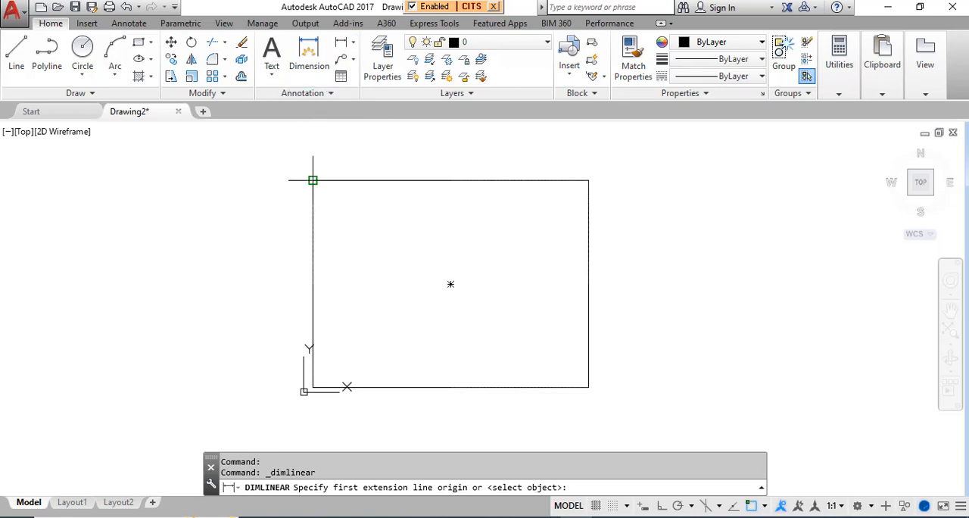
click(313, 180)
click(589, 180)
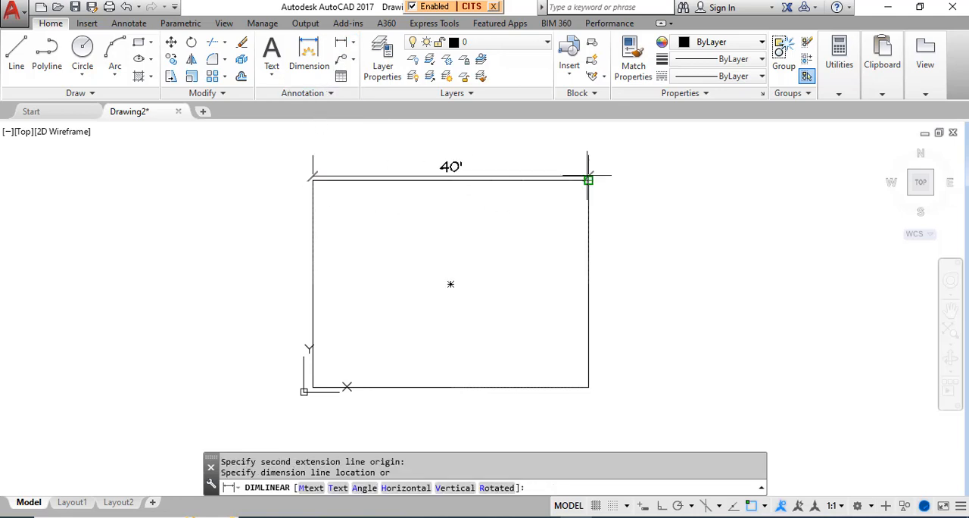
click(588, 145)
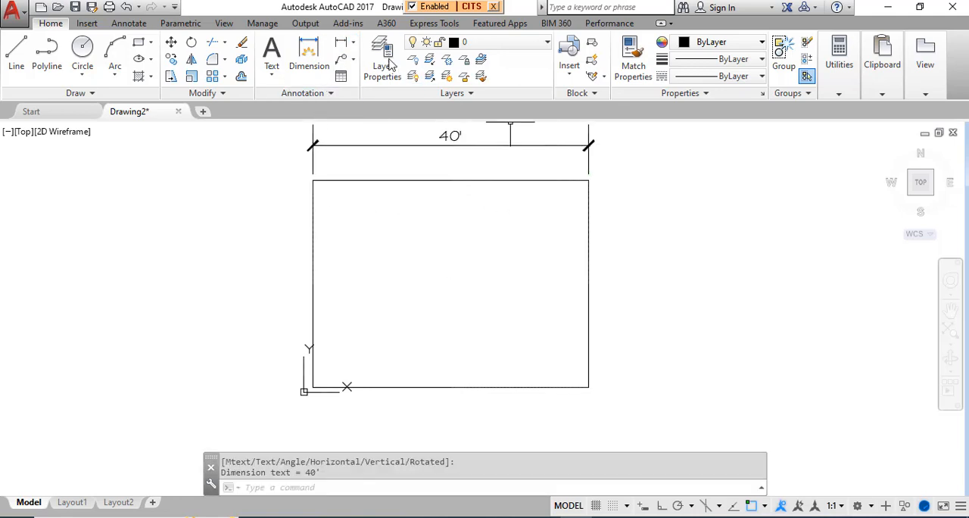
Step: Add a vertical linear dimension between the rectangle's upper-right and lower-right corners, placing it outside the right edge
click(344, 44)
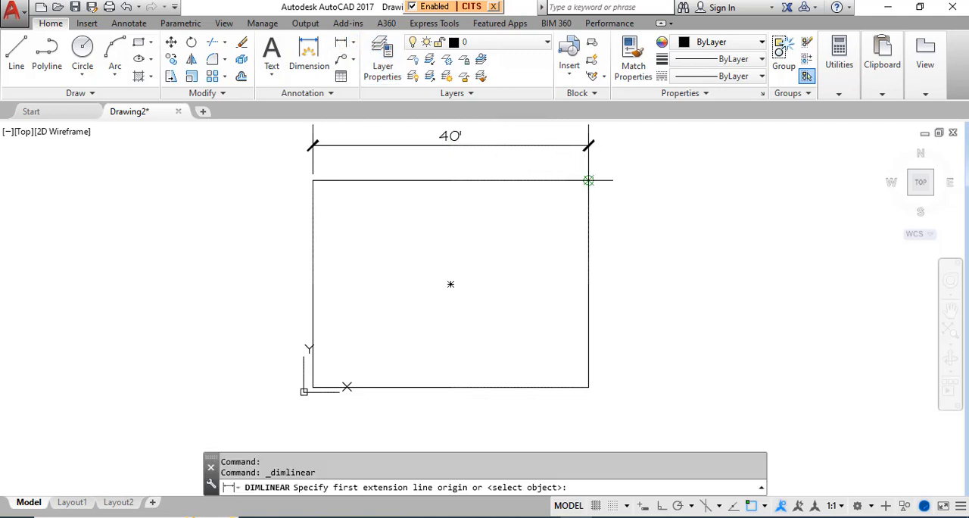
click(589, 180)
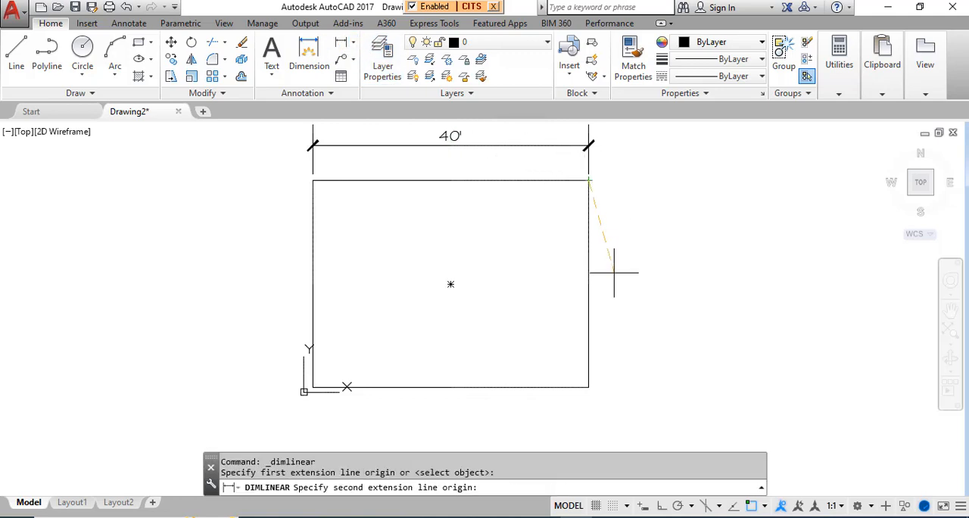
click(588, 387)
click(633, 394)
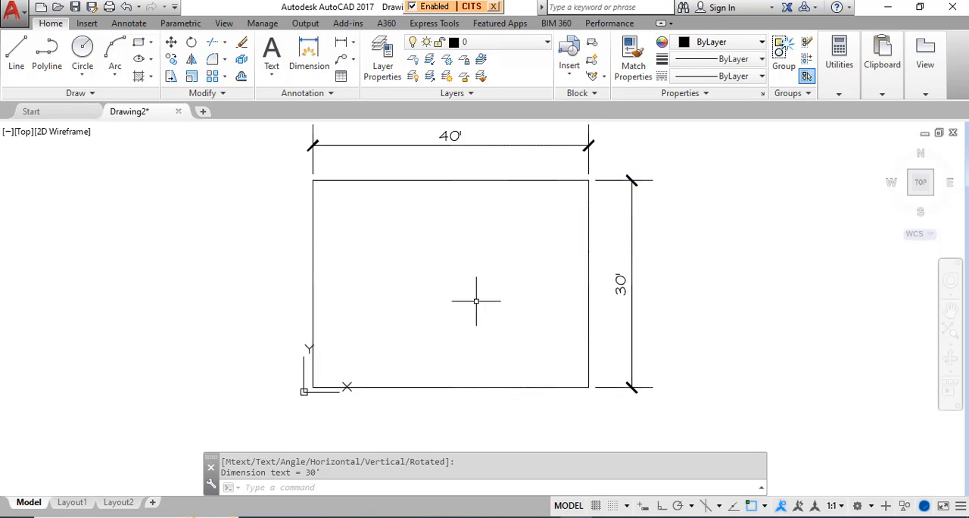
scroll(386, 302, down, 2)
scroll(411, 297, up, 2)
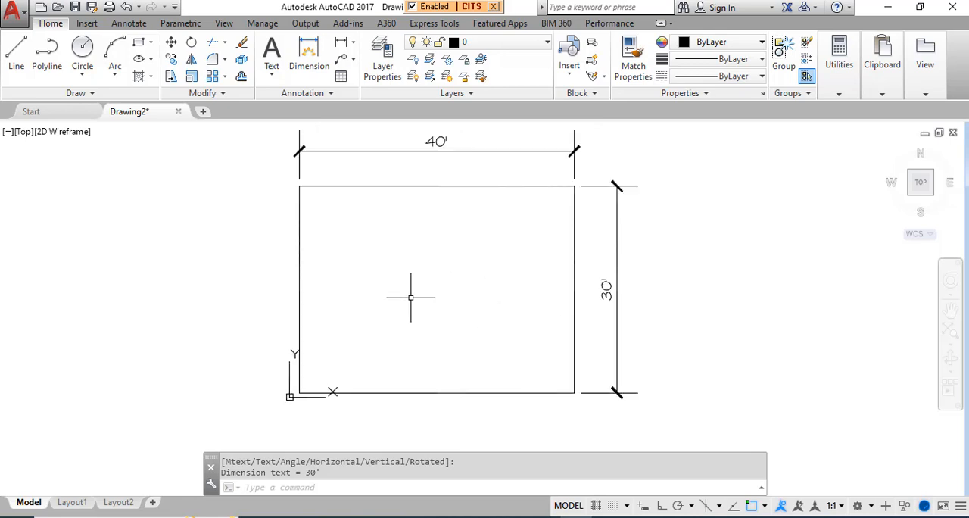